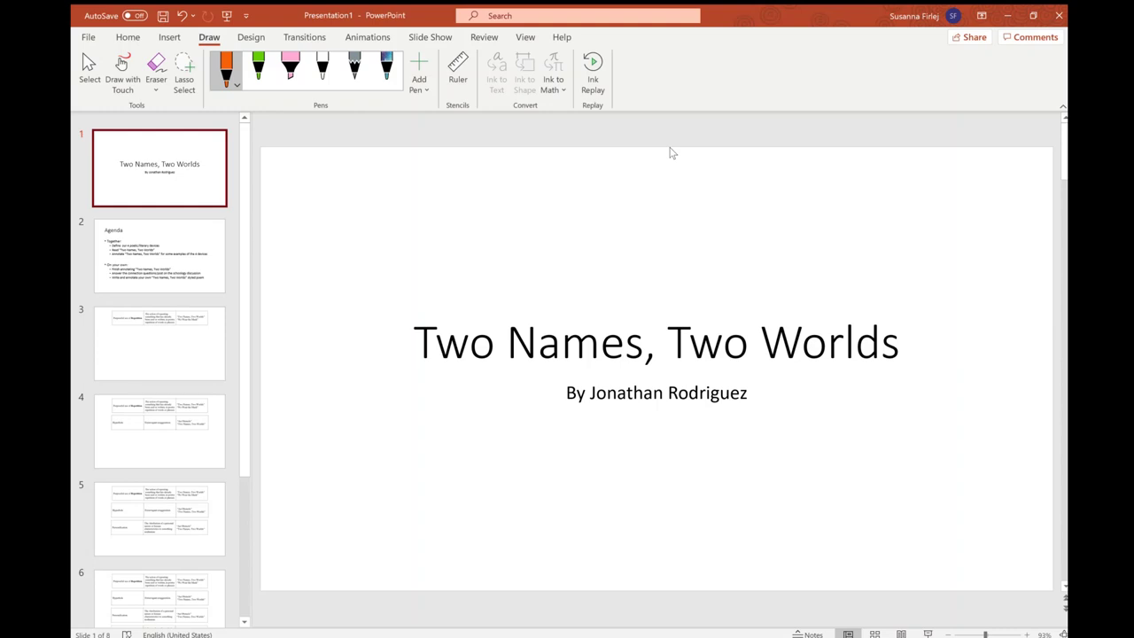
# - Open slide 2, the Agenda slide listing the Together and On your own tasks
pyautogui.click(185, 244)
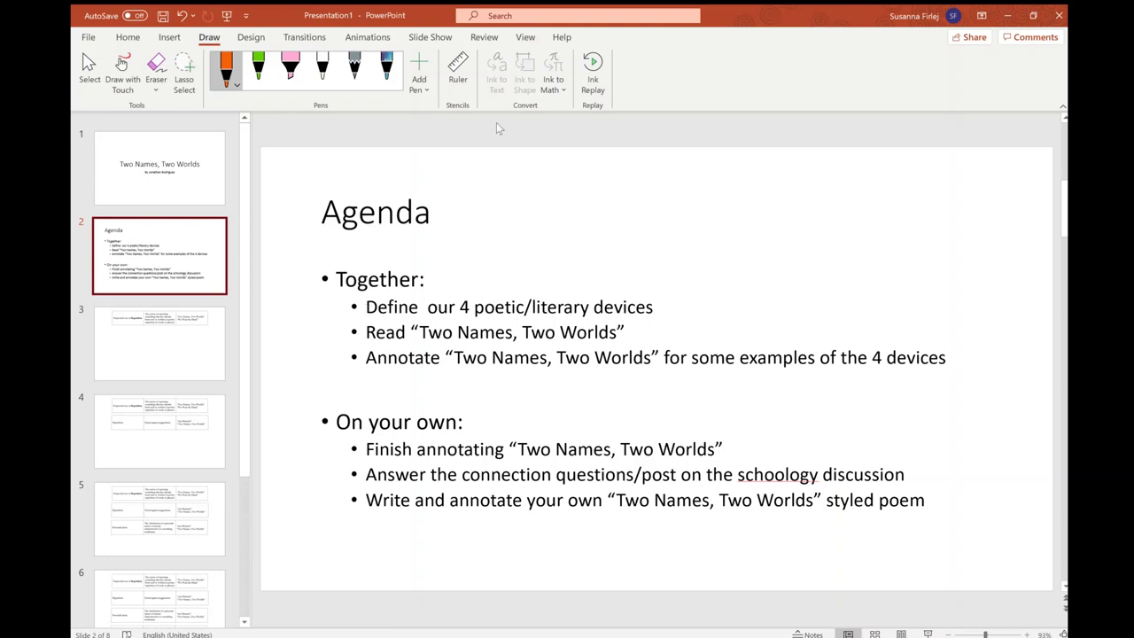
# - Pink-highlight the Together items (devices, reading, annotating, examples), then show the Repetition slide 3
pyautogui.click(290, 66)
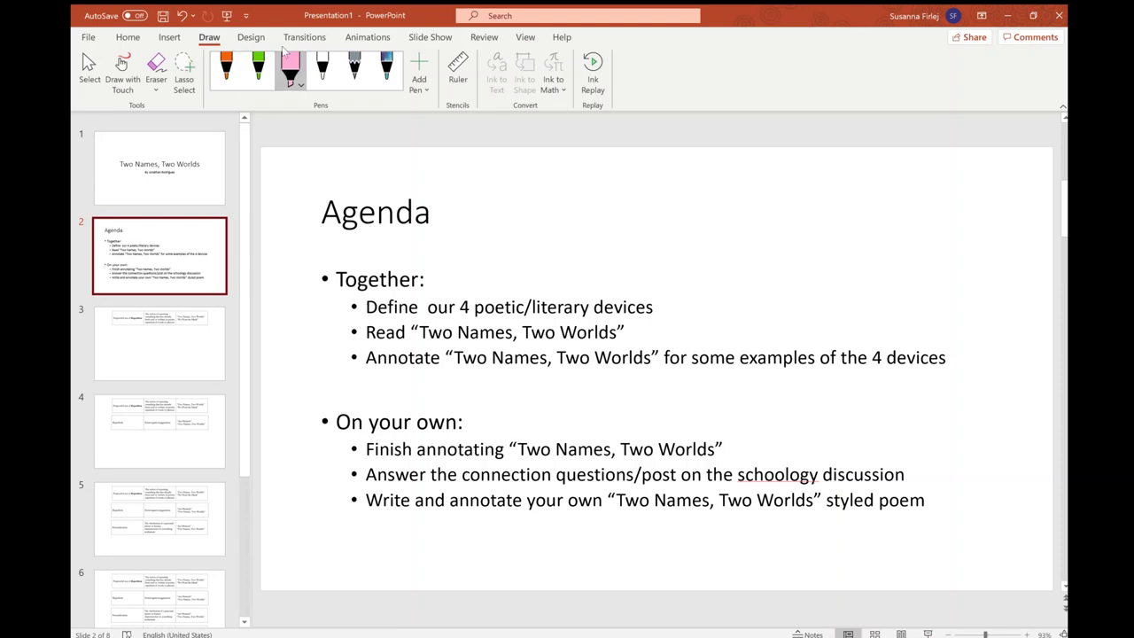
pyautogui.moveTo(459, 307); pyautogui.dragTo(653, 307)
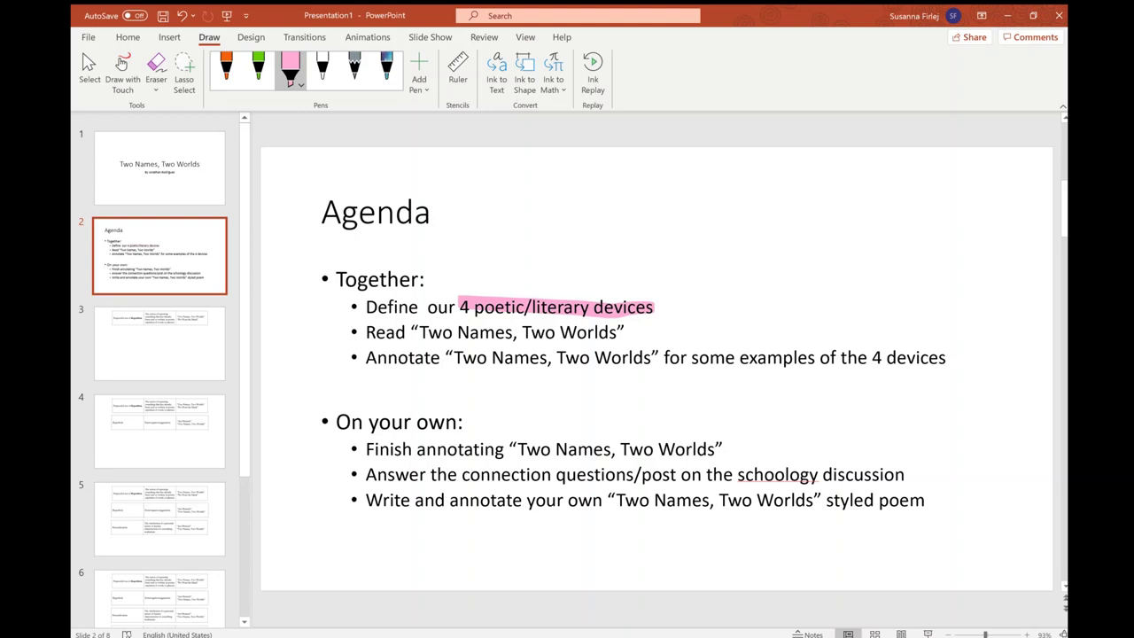
pyautogui.moveTo(367, 337); pyautogui.dragTo(621, 327)
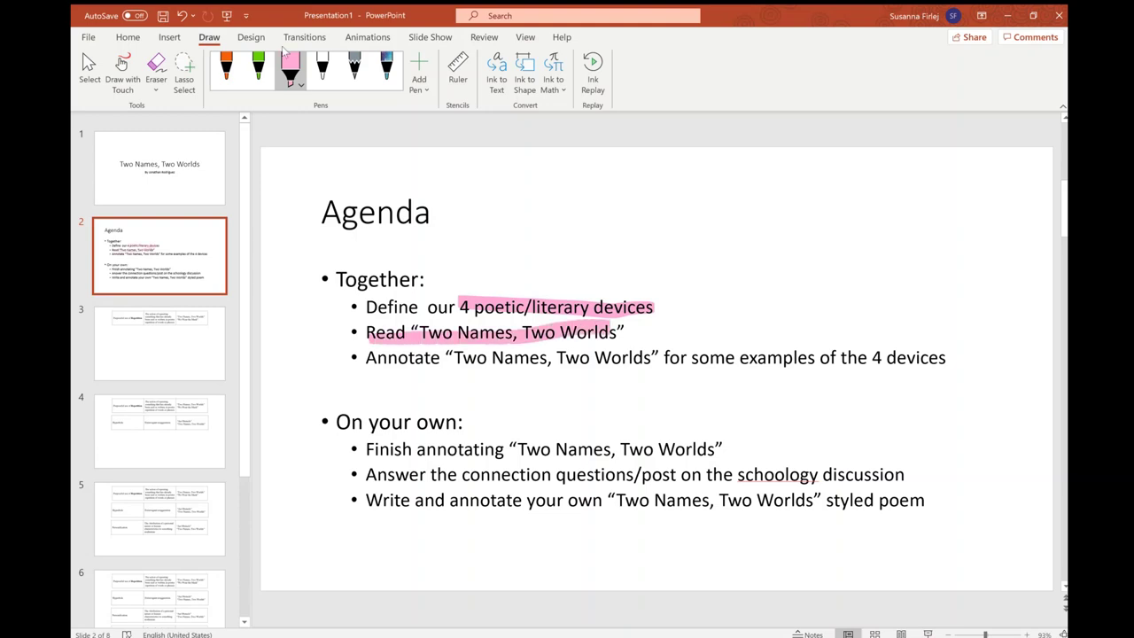
pyautogui.moveTo(445, 359); pyautogui.dragTo(638, 364)
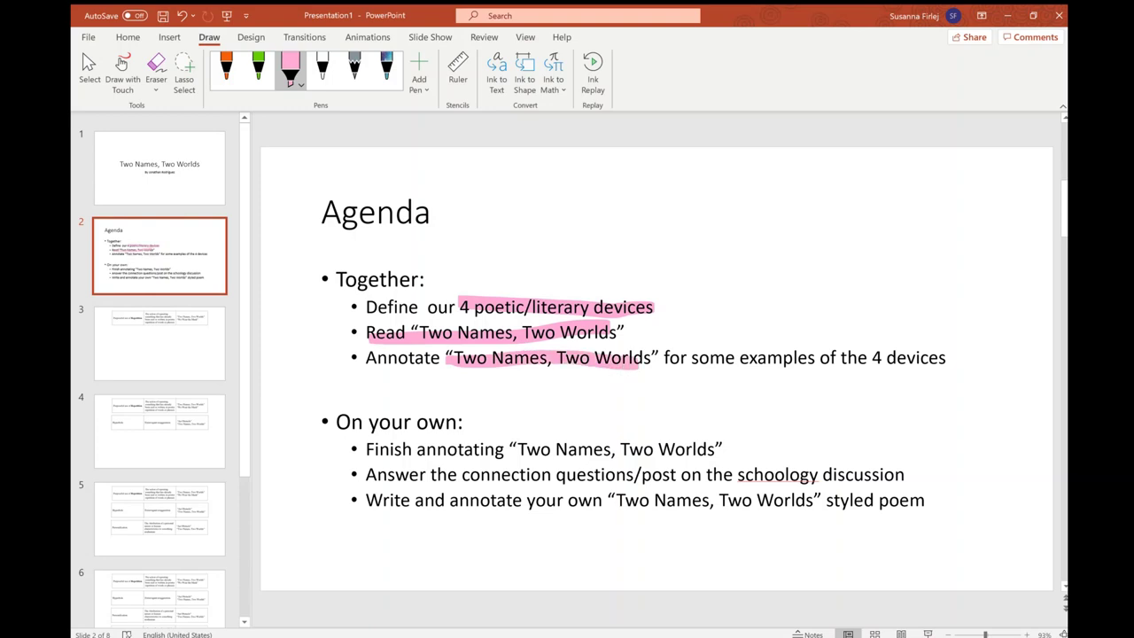
pyautogui.moveTo(706, 364); pyautogui.dragTo(954, 346)
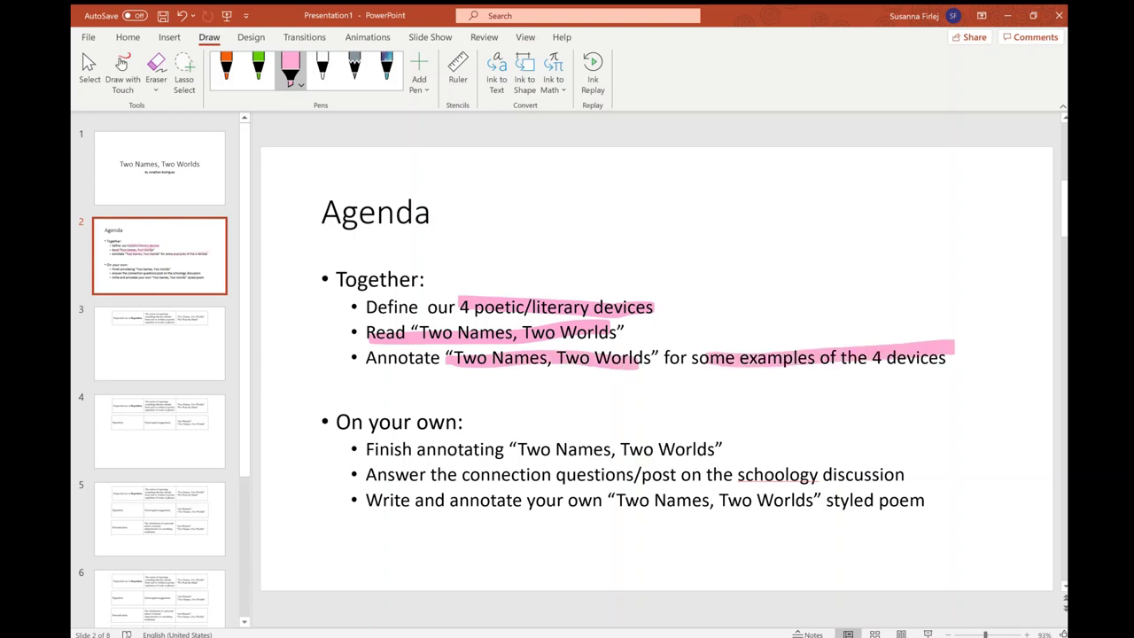
pyautogui.click(180, 342)
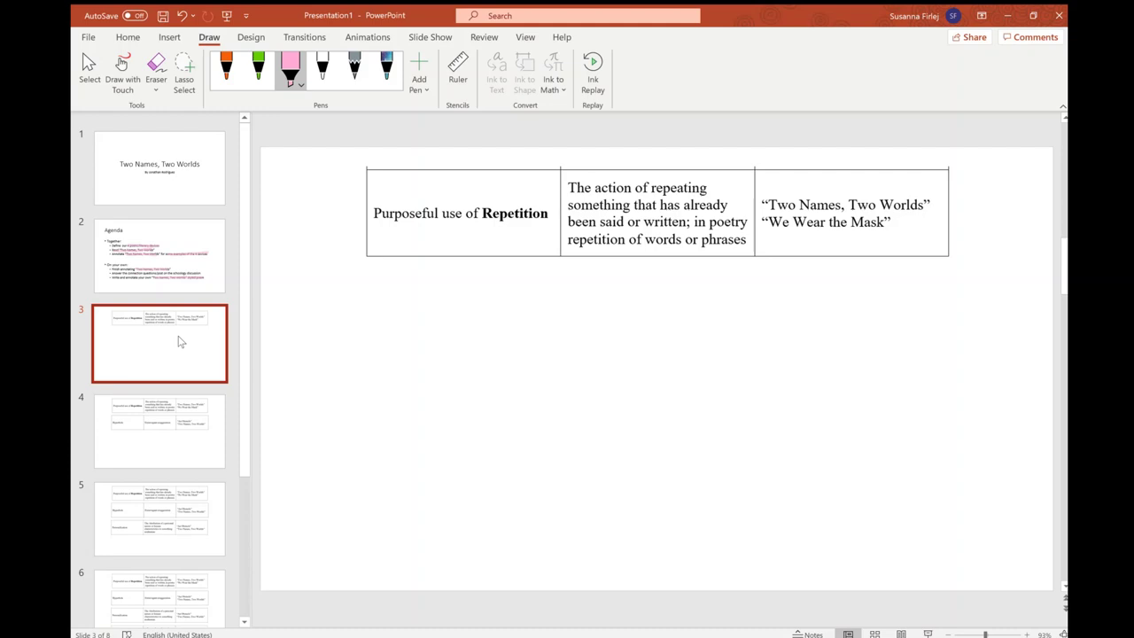
# - Advance through the Hyperbole, Personification and Metaphor slides to the poem on slide 7
pyautogui.press('Down')
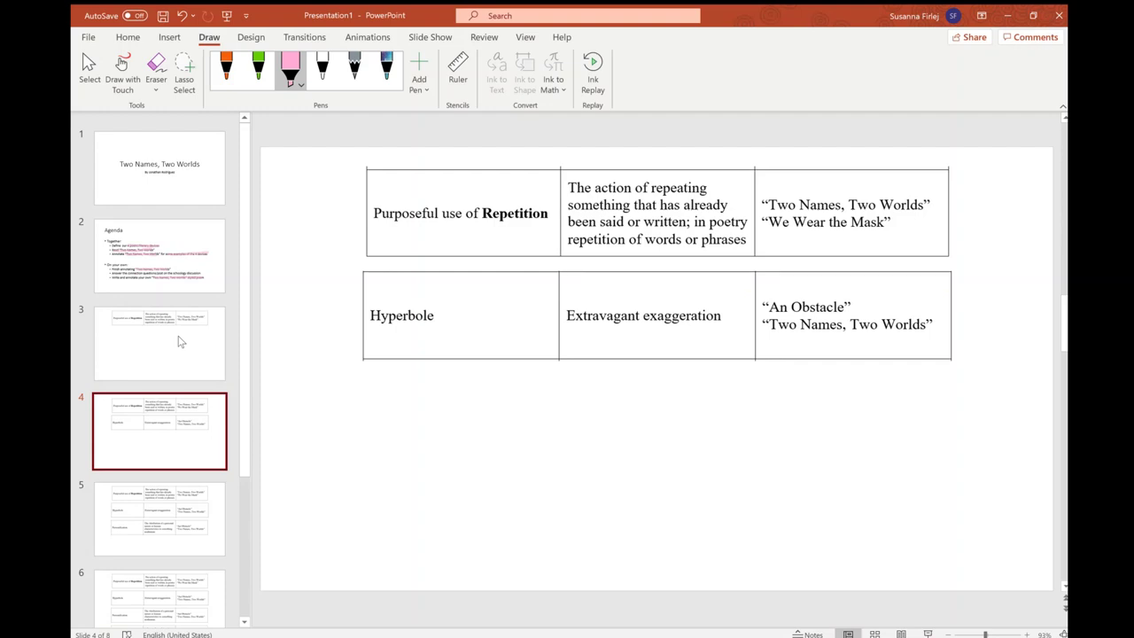
pyautogui.press('Down')
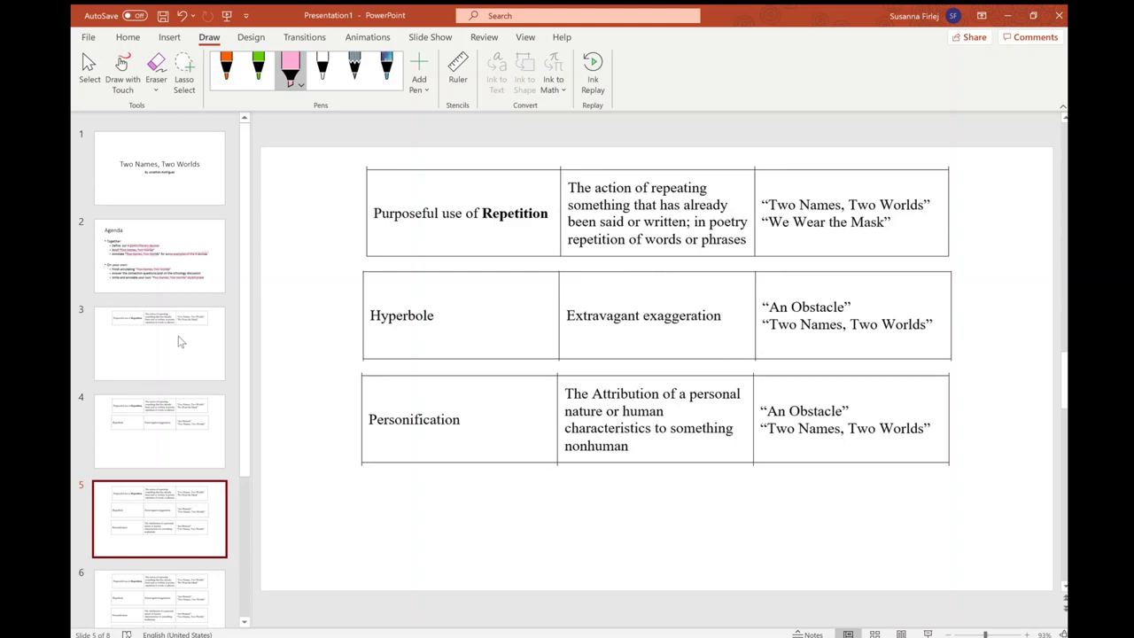
pyautogui.press('Down')
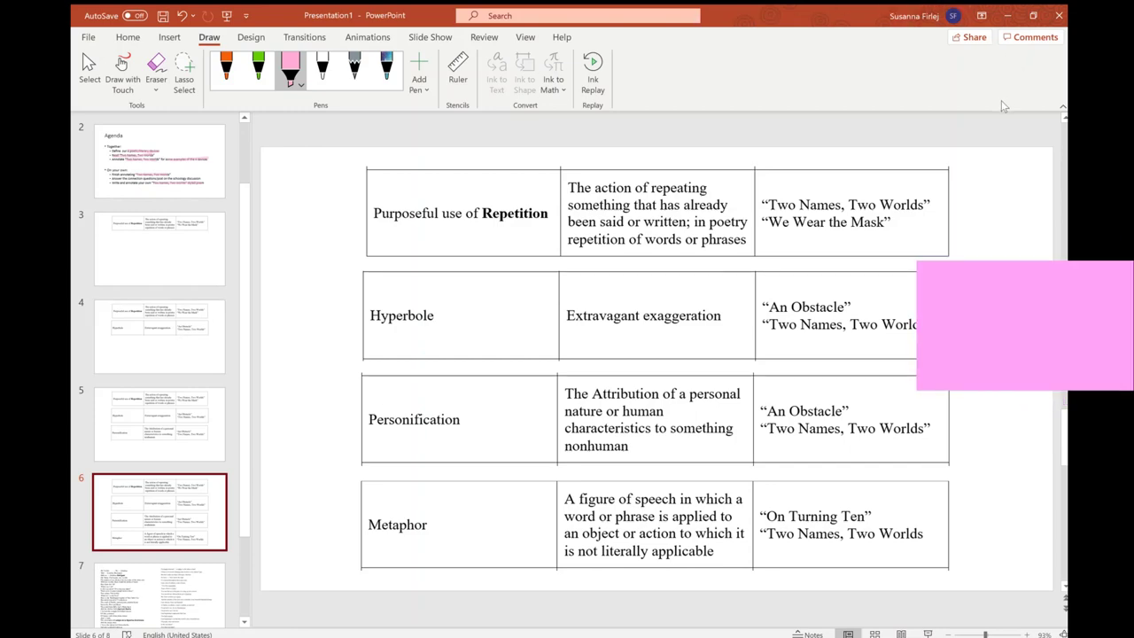
pyautogui.scroll(-2, 595, 137)
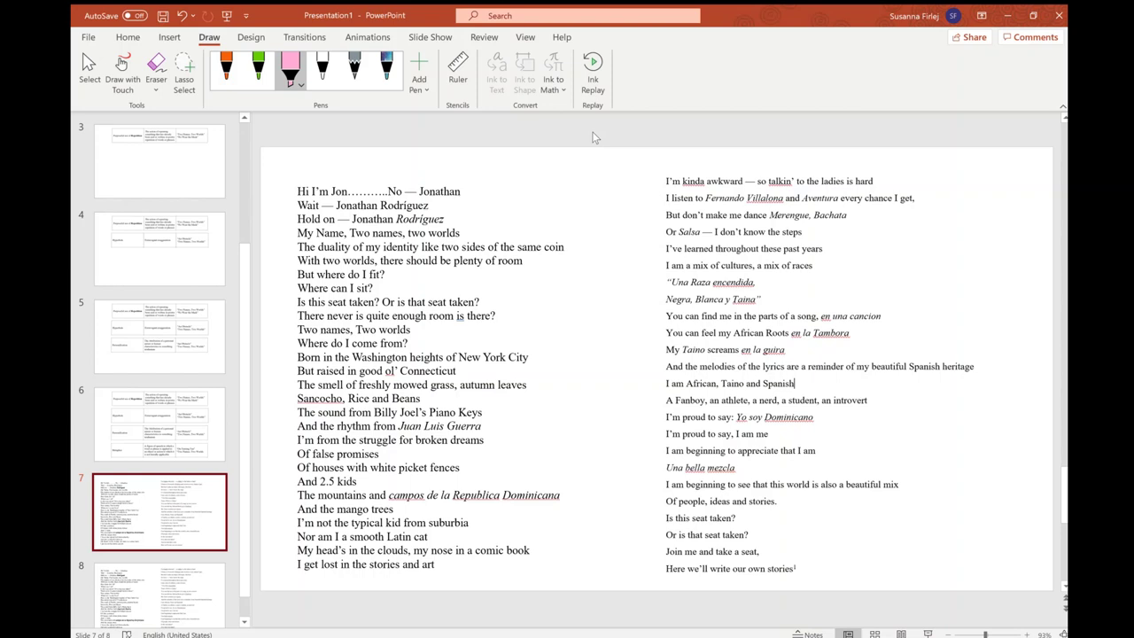
pyautogui.click(595, 137)
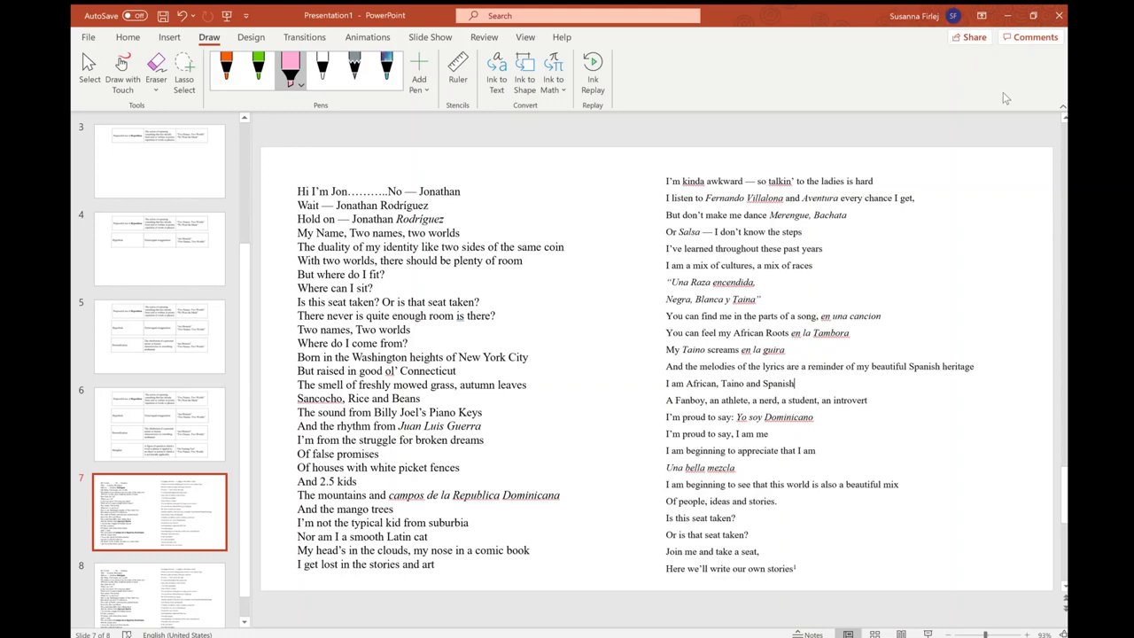
# - Highlight 'Purposeful use of Repetition' in purple on slide 6, then return to slide 7
pyautogui.press('pageup')
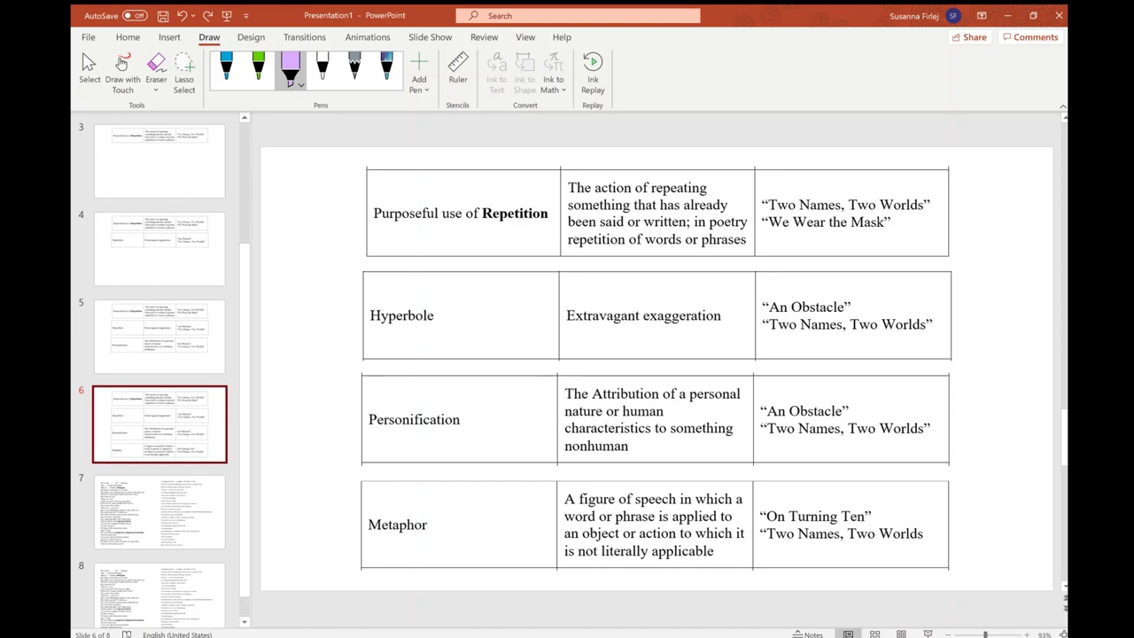
pyautogui.click(160, 512)
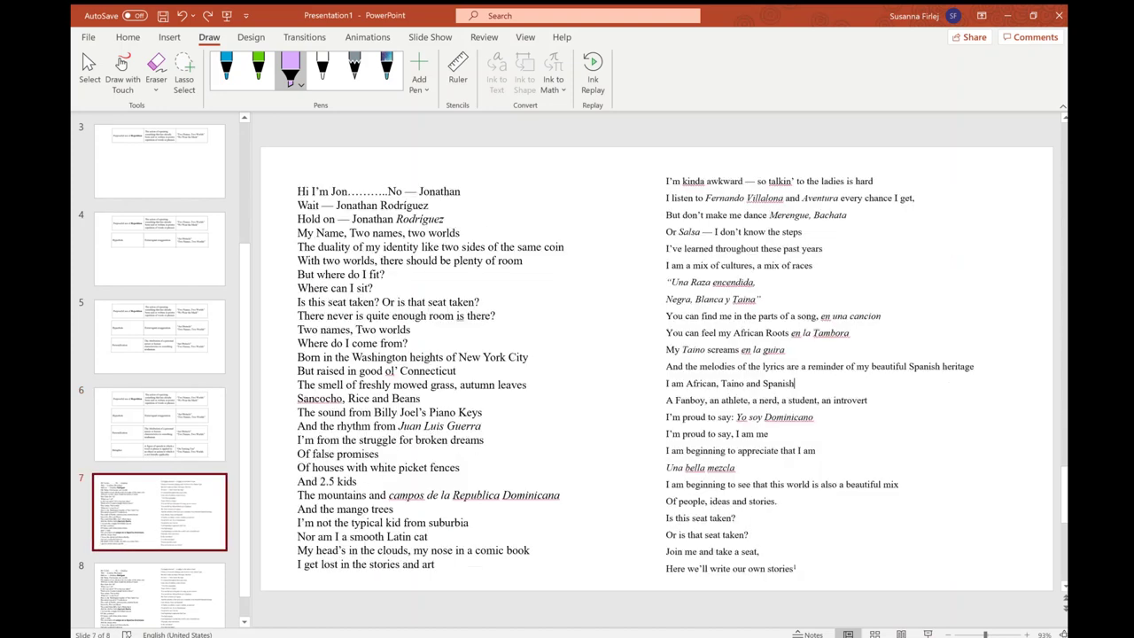
pyautogui.press('Up')
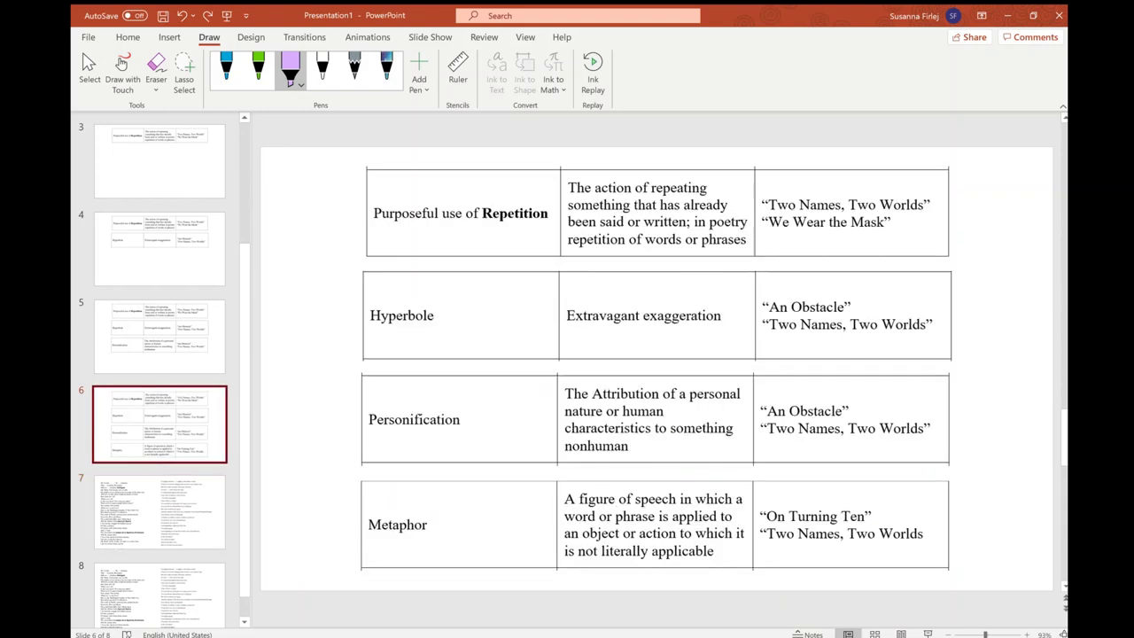
pyautogui.moveTo(370, 213); pyautogui.dragTo(547, 212)
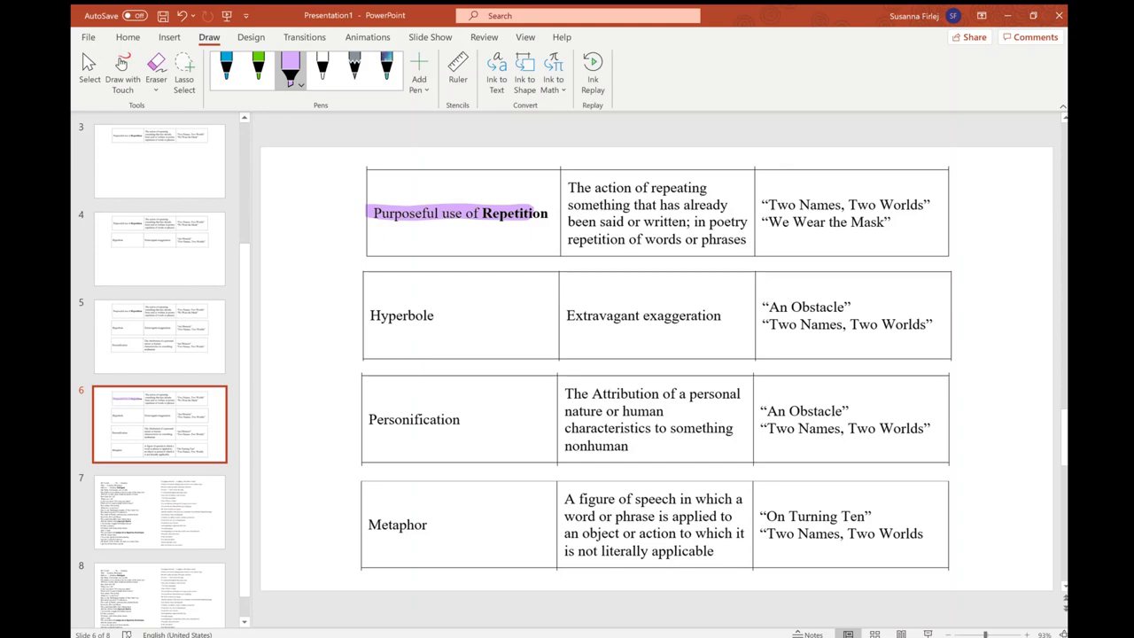
pyautogui.click(159, 512)
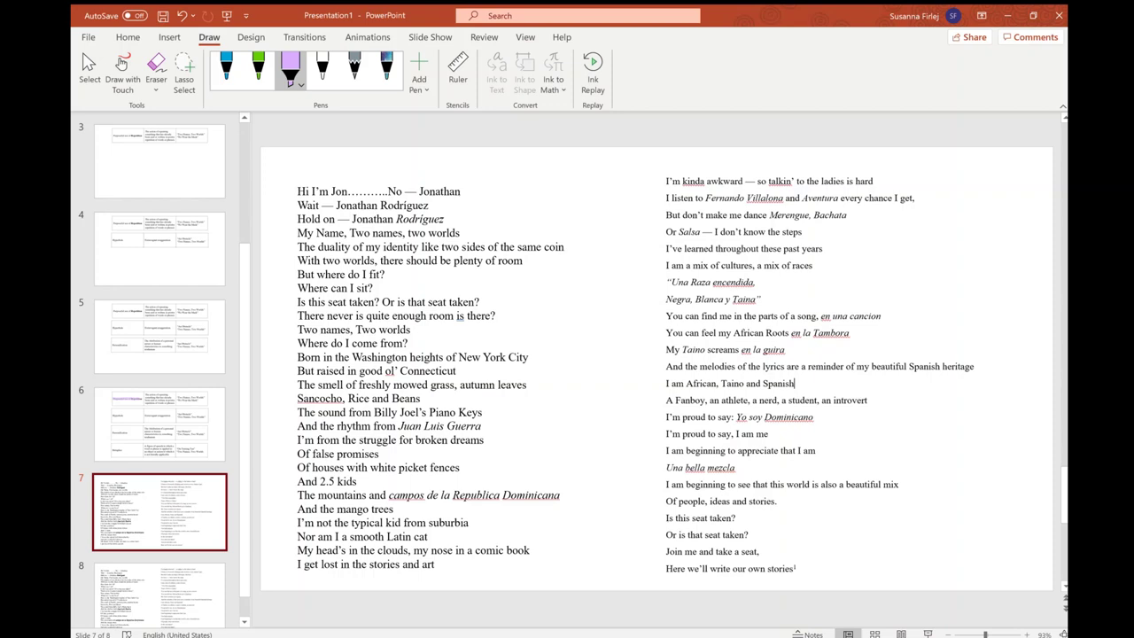
# - Purple-highlight both 'Two names, two worlds' lines and handwrite 'Purposeful Rep.' in blue beside each
pyautogui.moveTo(293, 232); pyautogui.dragTo(469, 233)
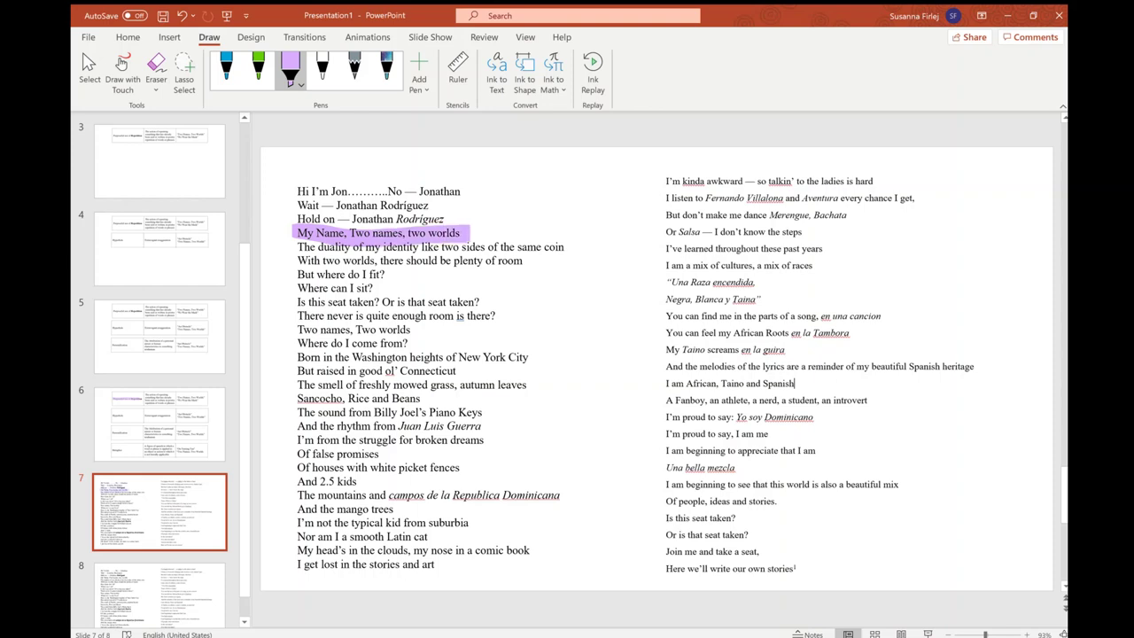
pyautogui.moveTo(294, 328); pyautogui.dragTo(415, 329)
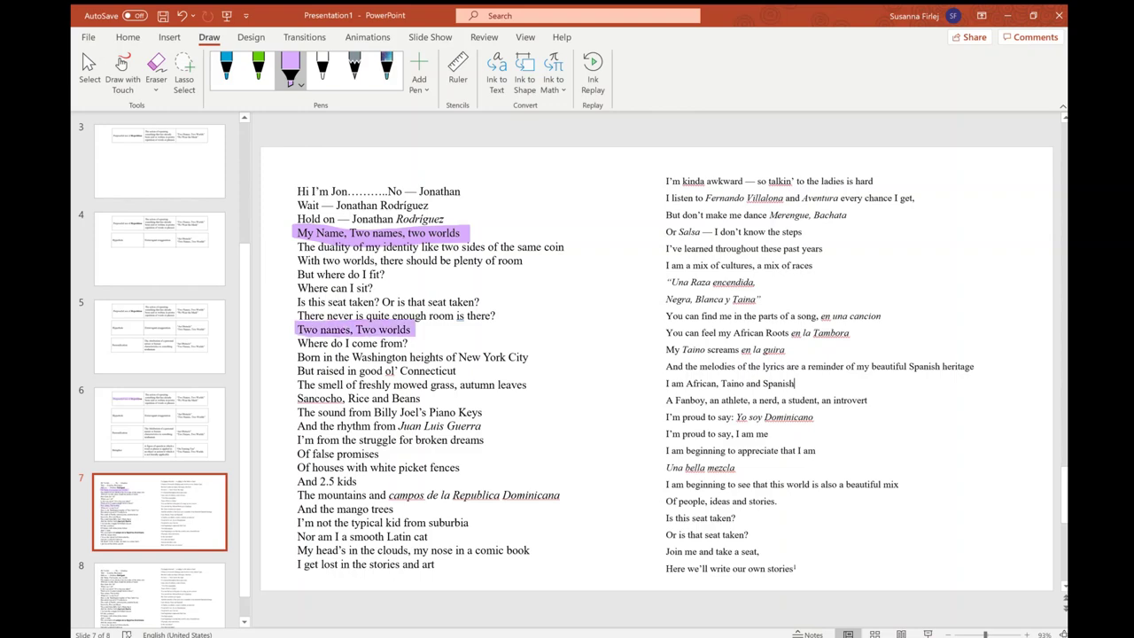
pyautogui.click(226, 67)
pyautogui.moveTo(478, 227)
pyautogui.mouseDown()
pyautogui.moveTo(488, 209)
pyautogui.moveTo(500, 220)
pyautogui.moveTo(532, 197)
pyautogui.moveTo(551, 163)
pyautogui.moveTo(572, 163)
pyautogui.mouseUp()
pyautogui.moveTo(513, 225)
pyautogui.mouseDown()
pyautogui.moveTo(526, 237)
pyautogui.moveTo(542, 214)
pyautogui.mouseUp()
pyautogui.moveTo(541, 223); pyautogui.dragTo(551, 206)
pyautogui.click(555, 202)
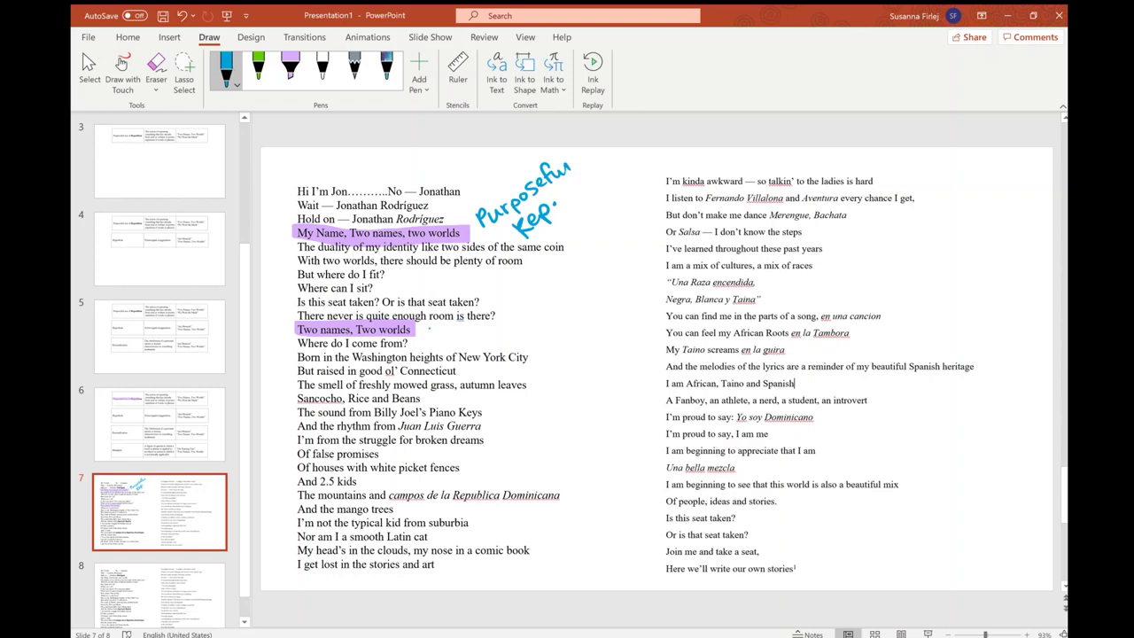
pyautogui.moveTo(430, 328)
pyautogui.mouseDown()
pyautogui.moveTo(477, 317)
pyautogui.moveTo(535, 273)
pyautogui.mouseUp()
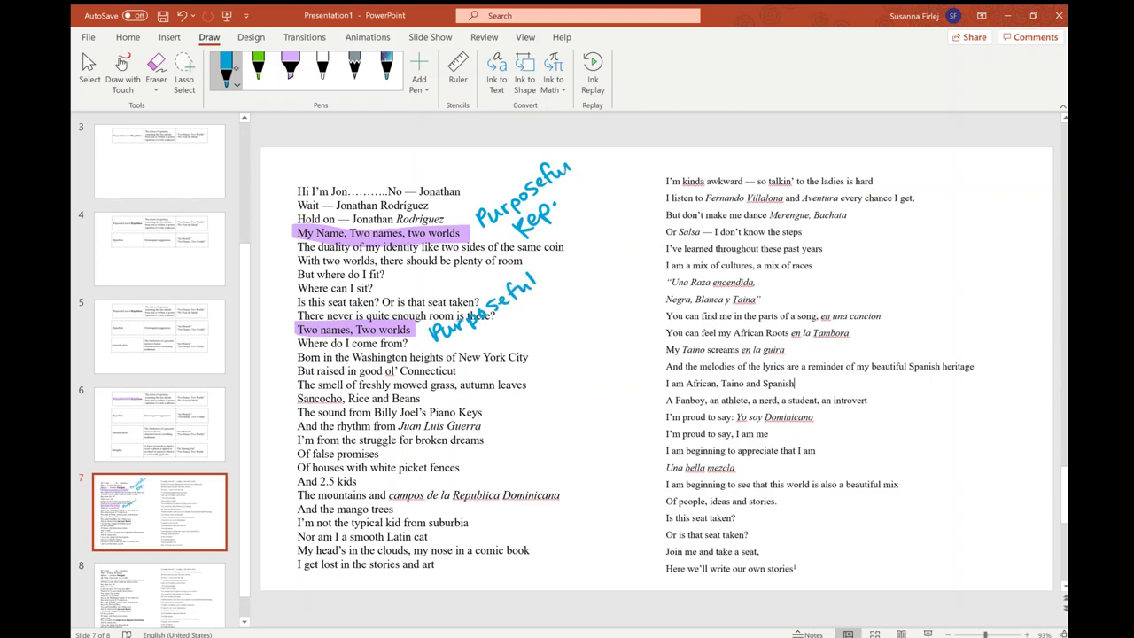
pyautogui.moveTo(501, 335); pyautogui.dragTo(540, 305)
# - Light-blue highlight the clouds and 'lost in the stories and art' lines, then write 'hyperbole' beside them
pyautogui.click(291, 69)
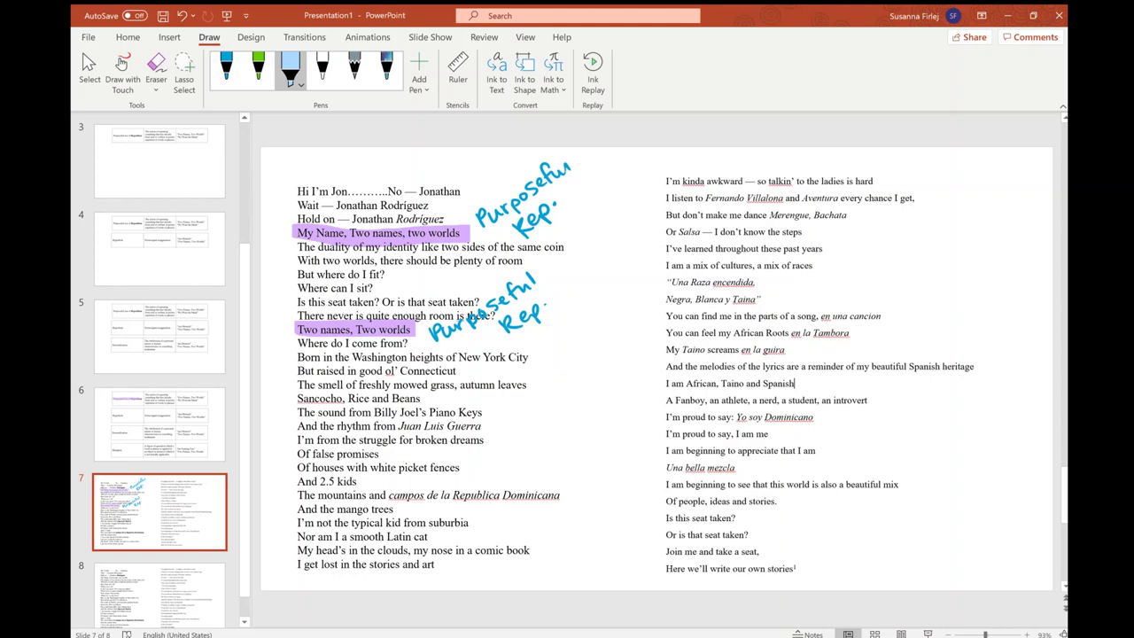
pyautogui.moveTo(294, 551); pyautogui.dragTo(531, 550)
pyautogui.moveTo(294, 565); pyautogui.dragTo(446, 564)
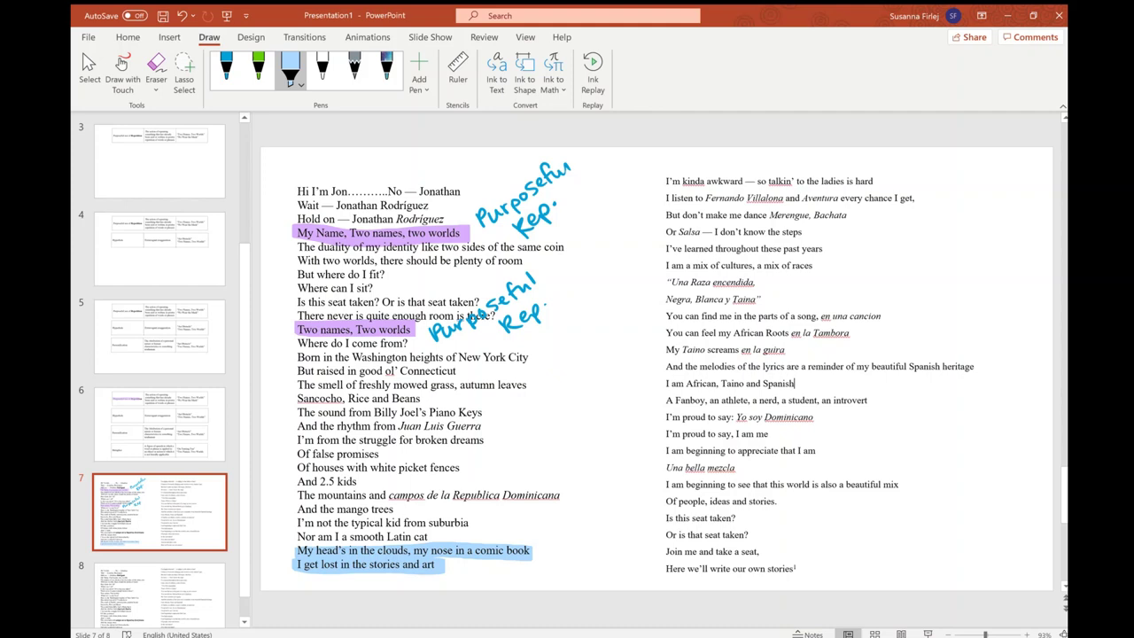
pyautogui.click(226, 67)
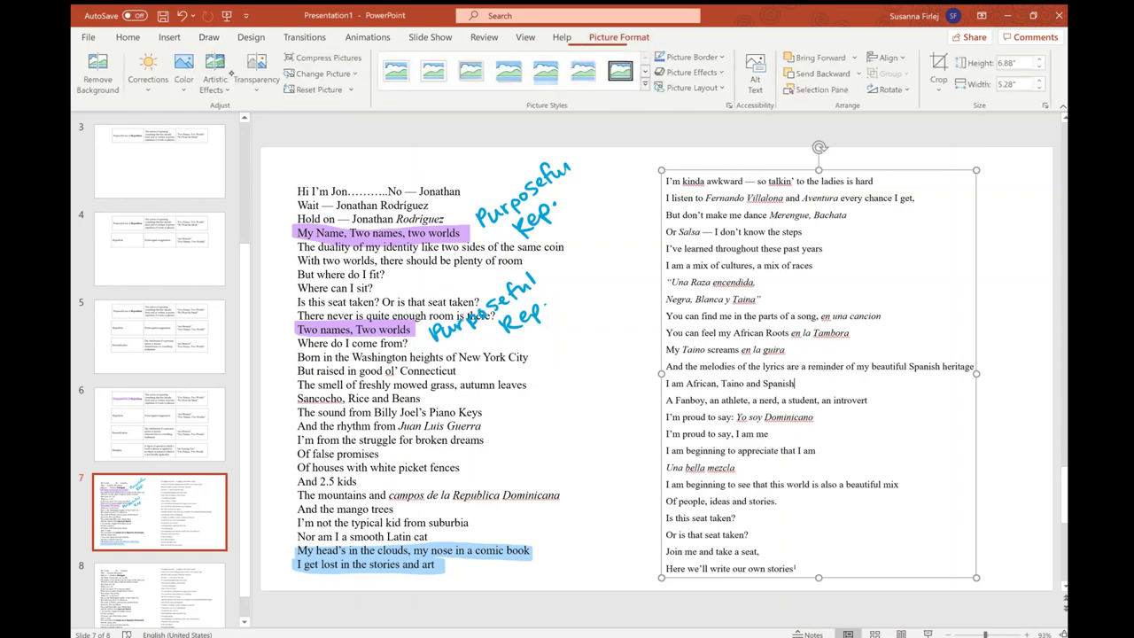
pyautogui.moveTo(525, 529)
pyautogui.mouseDown()
pyautogui.moveTo(556, 539)
pyautogui.moveTo(567, 530)
pyautogui.moveTo(620, 448)
pyautogui.mouseUp()
pyautogui.click(128, 36)
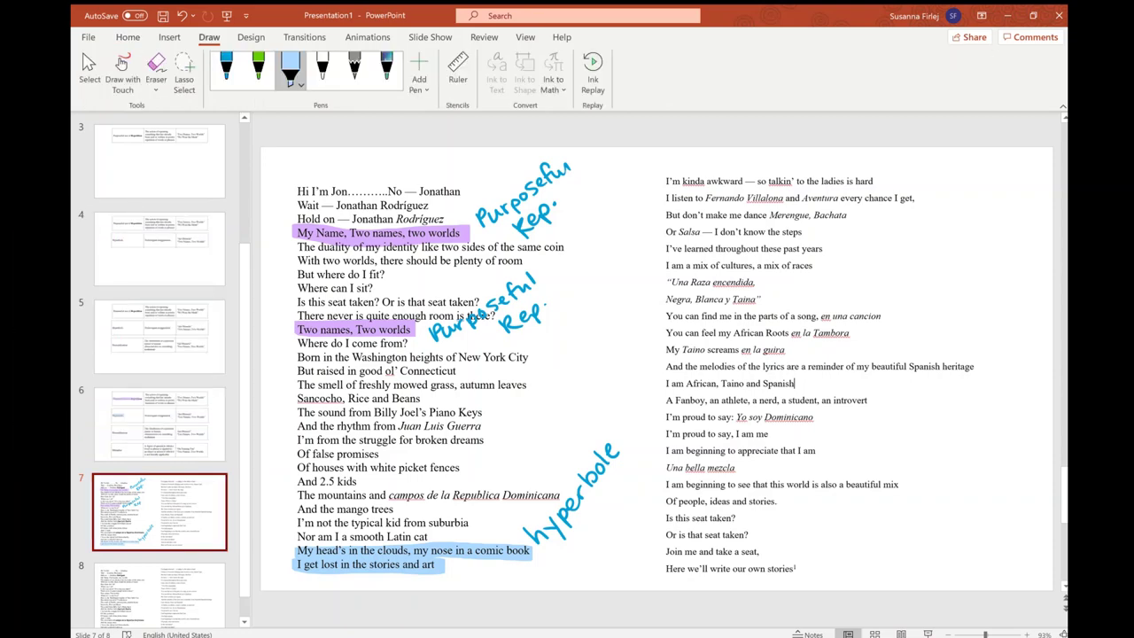
# - Return to the devices table on slide 6 and pink-highlight the word Personification
pyautogui.click(159, 423)
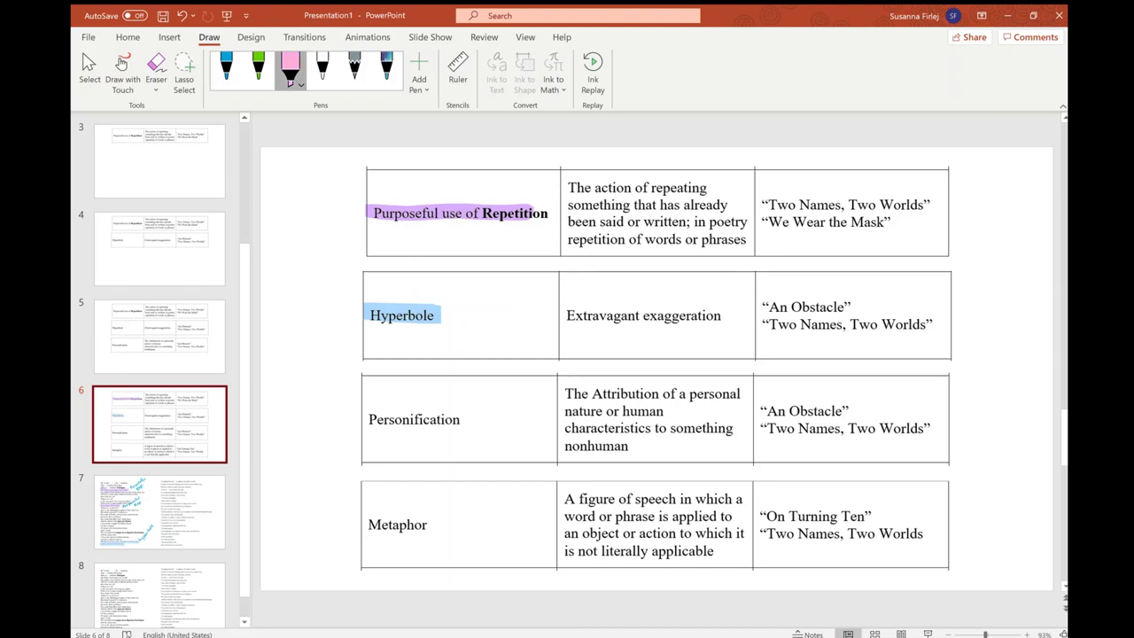
pyautogui.moveTo(360, 420); pyautogui.dragTo(477, 421)
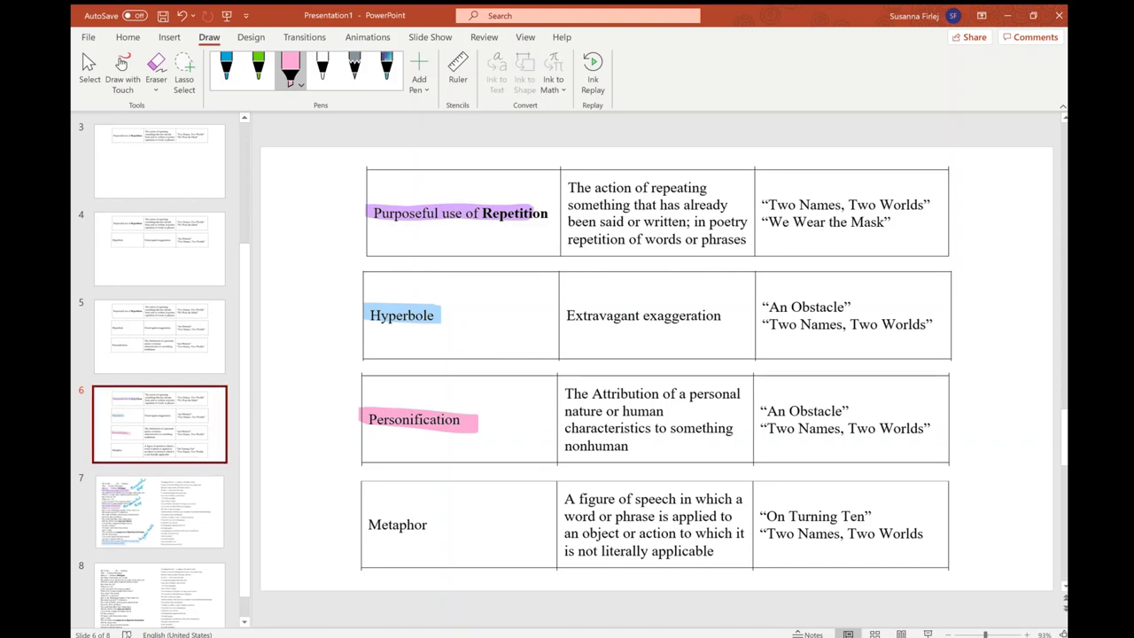
# - Pink-highlight 'My Taino screams en la guira', underline 'Taino screams' in blue and write 'personification'
pyautogui.click(159, 512)
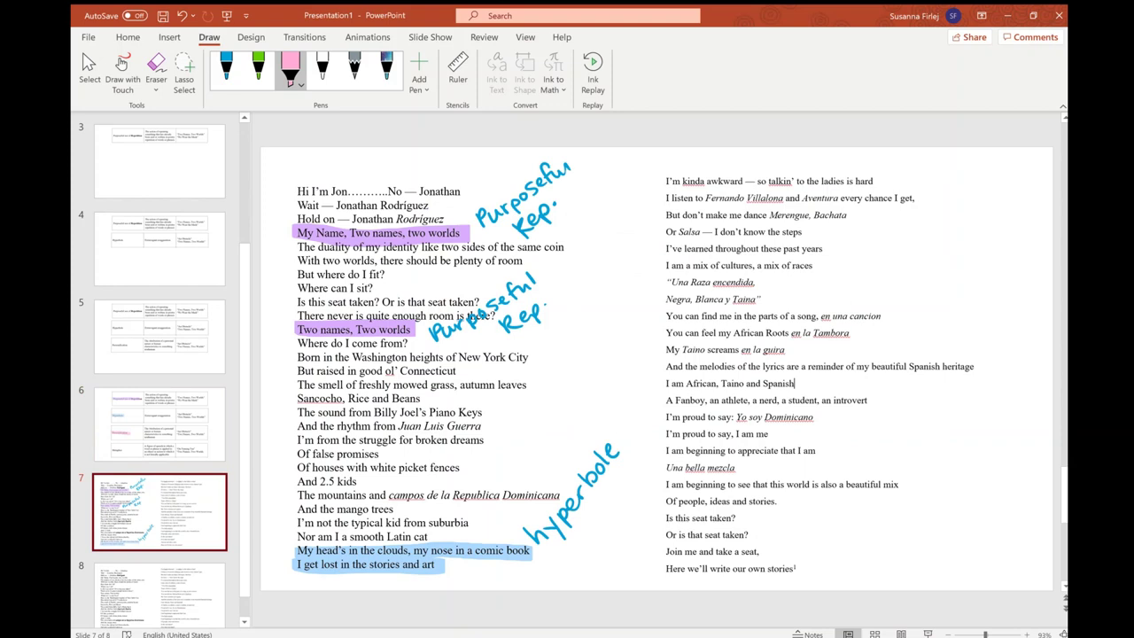
pyautogui.moveTo(662, 350); pyautogui.dragTo(797, 350)
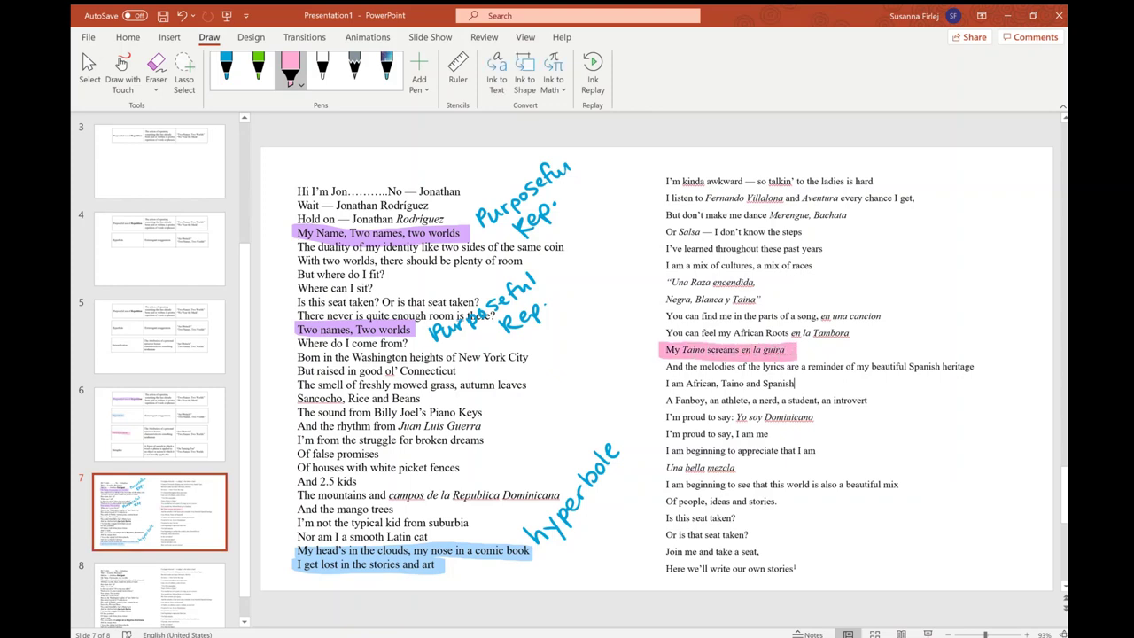
pyautogui.click(226, 67)
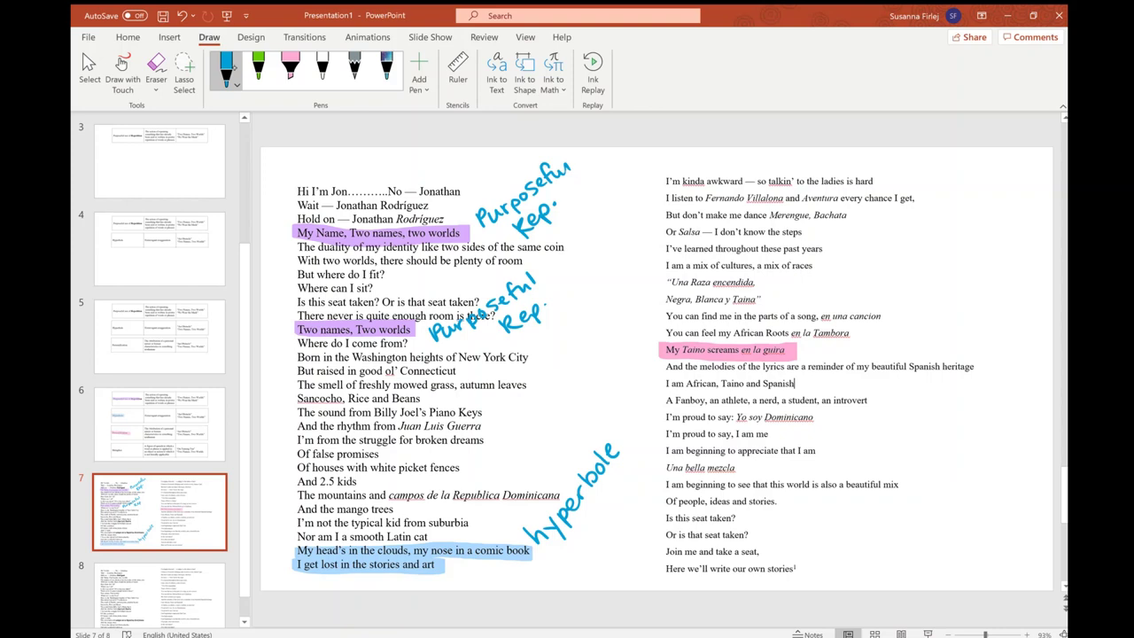
pyautogui.moveTo(679, 359)
pyautogui.mouseDown()
pyautogui.moveTo(710, 359)
pyautogui.moveTo(684, 356)
pyautogui.mouseUp()
pyautogui.moveTo(709, 358); pyautogui.dragTo(743, 357)
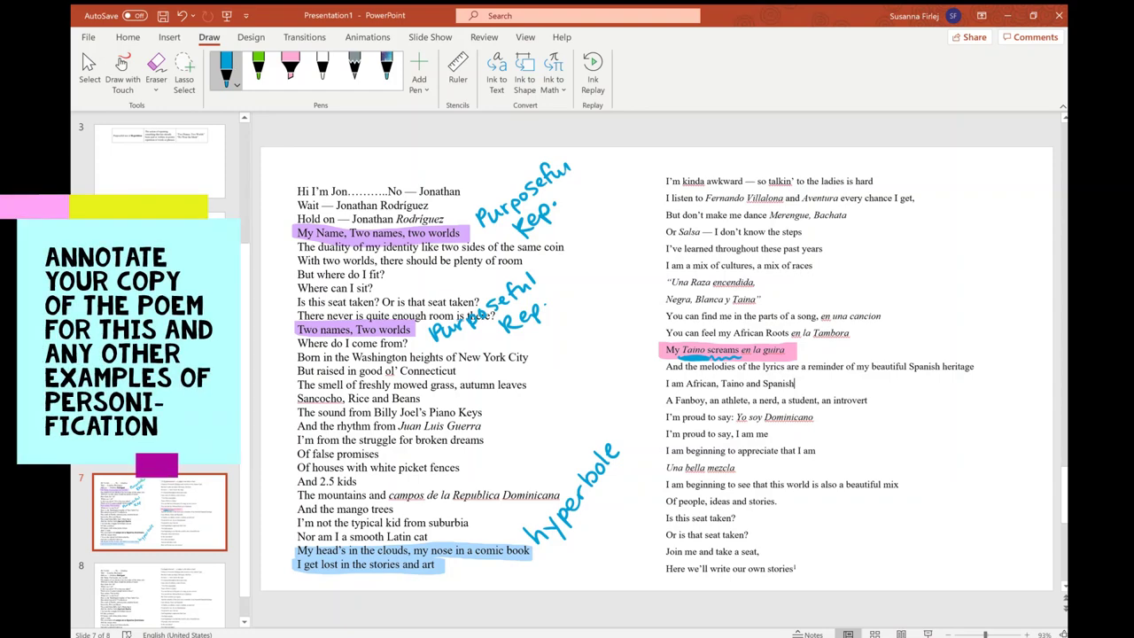
pyautogui.moveTo(815, 345)
pyautogui.mouseDown()
pyautogui.moveTo(848, 352)
pyautogui.moveTo(885, 331)
pyautogui.mouseUp()
pyautogui.moveTo(888, 333); pyautogui.dragTo(907, 307)
pyautogui.click(889, 316)
pyautogui.moveTo(893, 320); pyautogui.dragTo(941, 307)
pyautogui.moveTo(946, 289); pyautogui.dragTo(950, 307)
pyautogui.moveTo(937, 300); pyautogui.dragTo(984, 280)
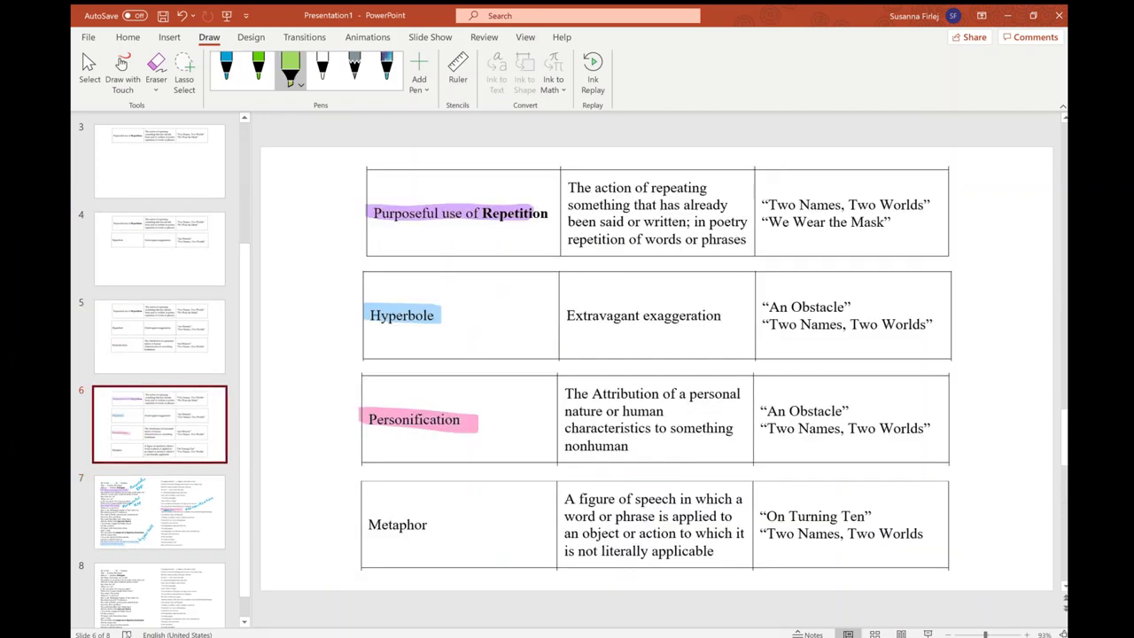
# - Green-highlight Metaphor in the devices table and the 'duality of my identity' poem line
pyautogui.moveTo(355, 524); pyautogui.dragTo(446, 524)
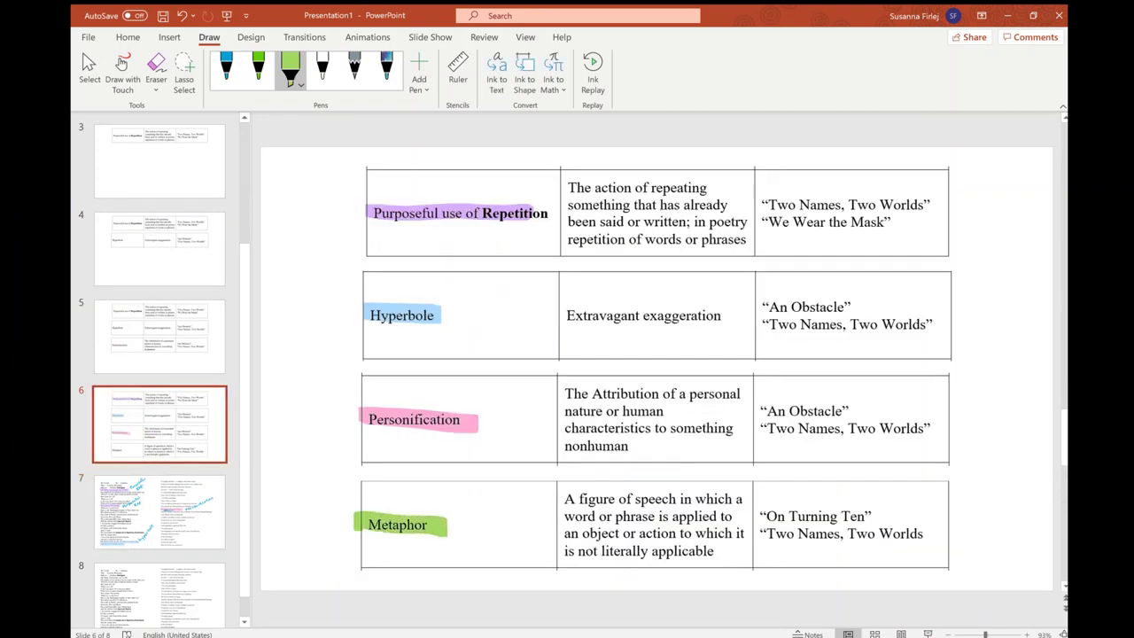
pyautogui.click(159, 512)
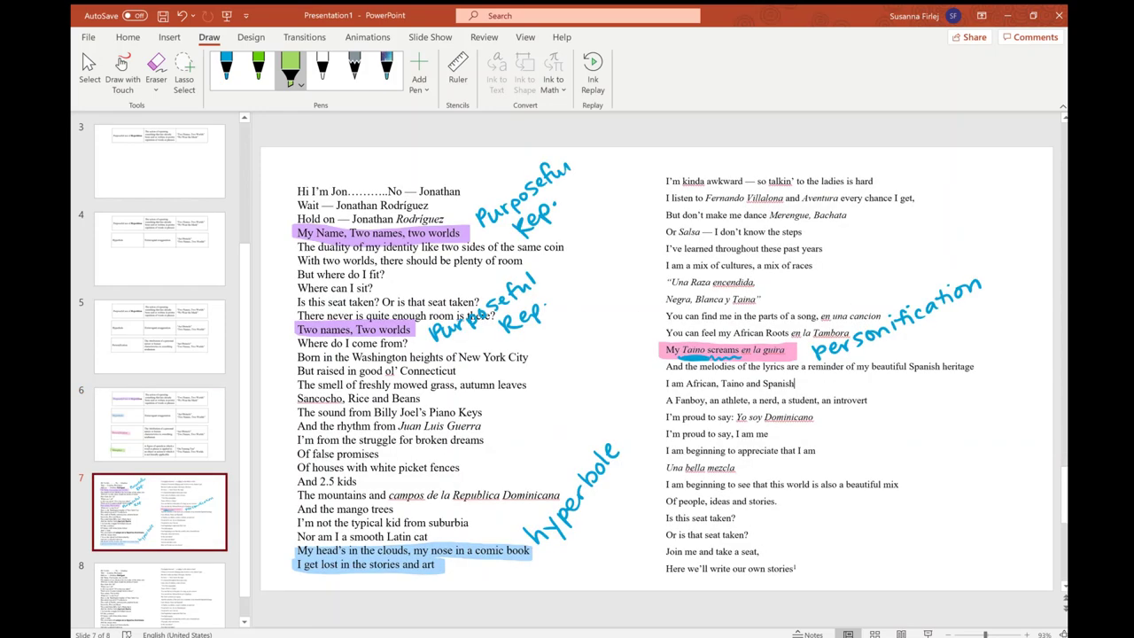
pyautogui.click(159, 423)
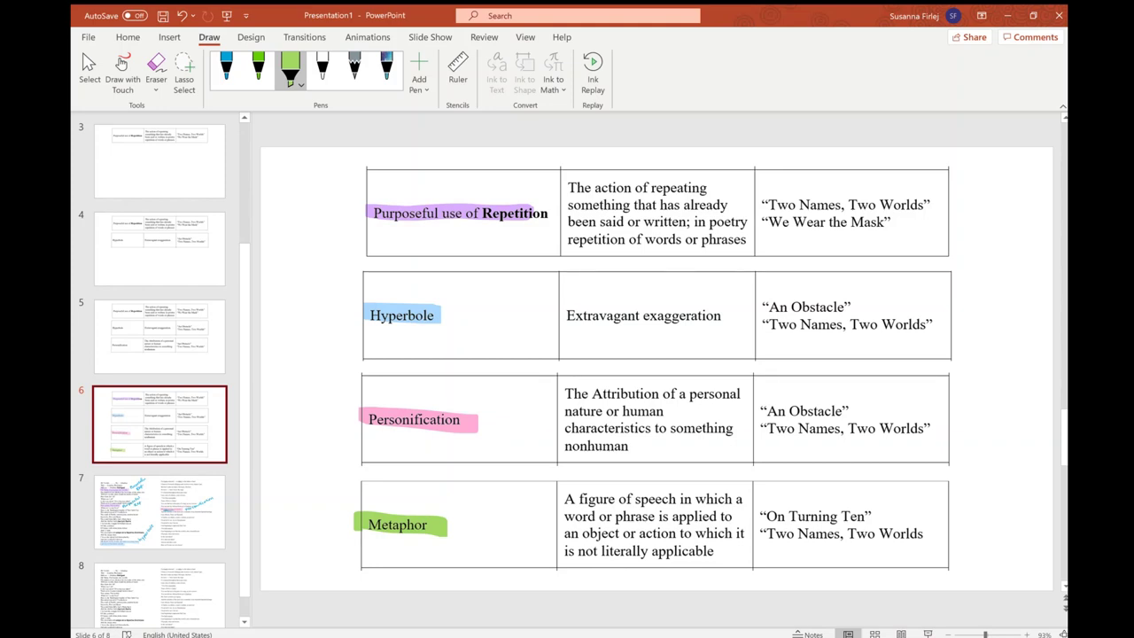
pyautogui.click(159, 512)
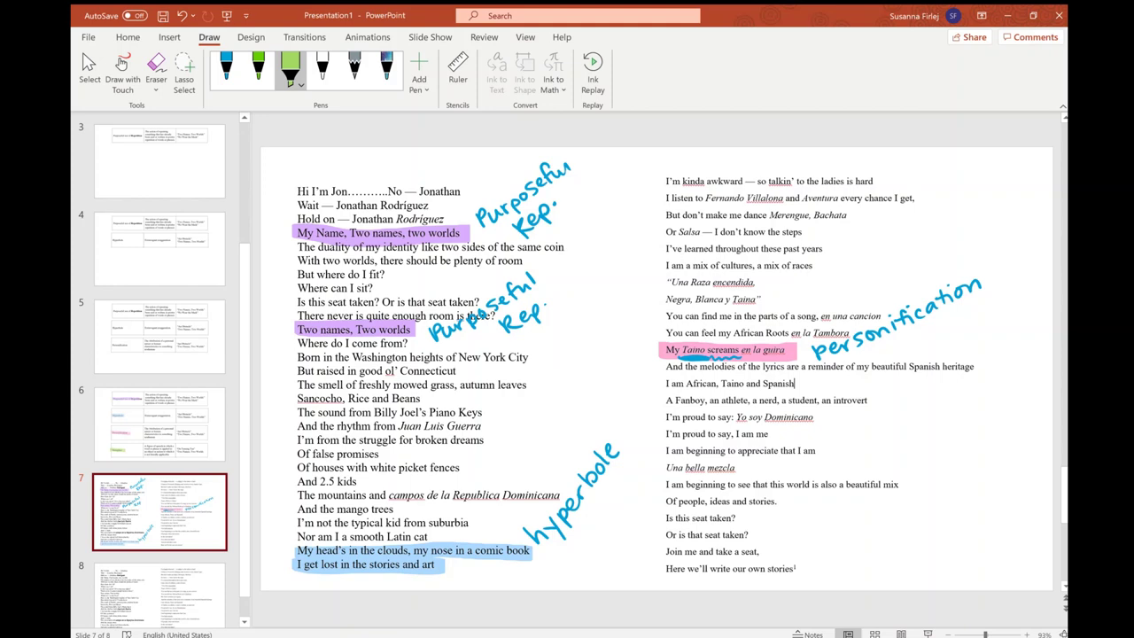
pyautogui.moveTo(298, 246); pyautogui.dragTo(567, 247)
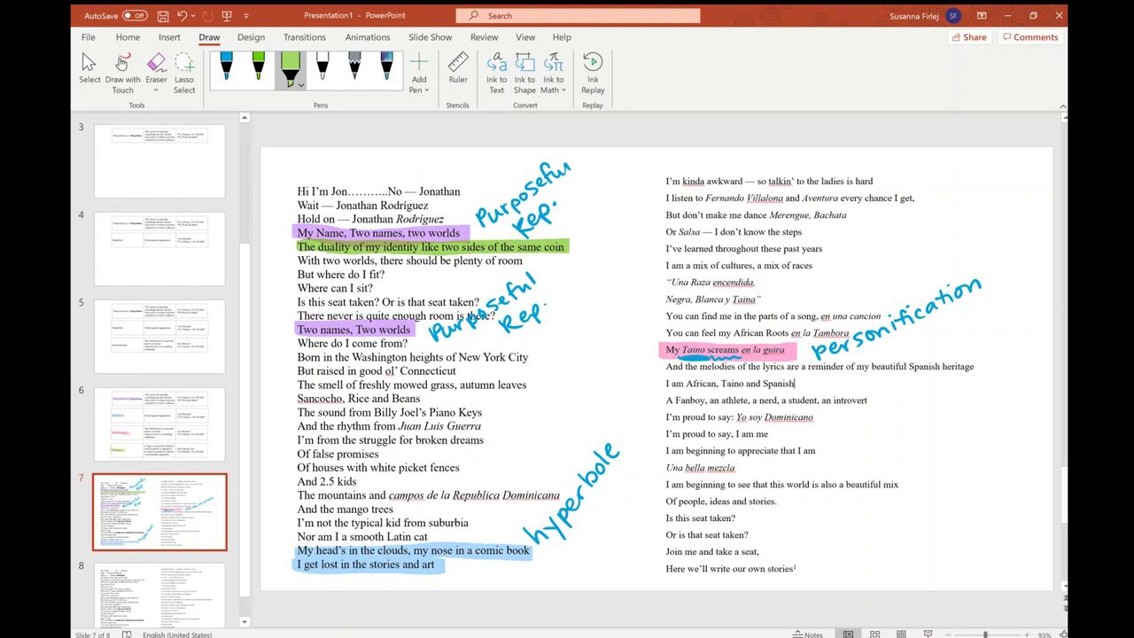
# - Green-highlight the lines through 'There never is quite enough room is there?' and write 'metaphor' beside them
pyautogui.moveTo(296, 261); pyautogui.dragTo(501, 260)
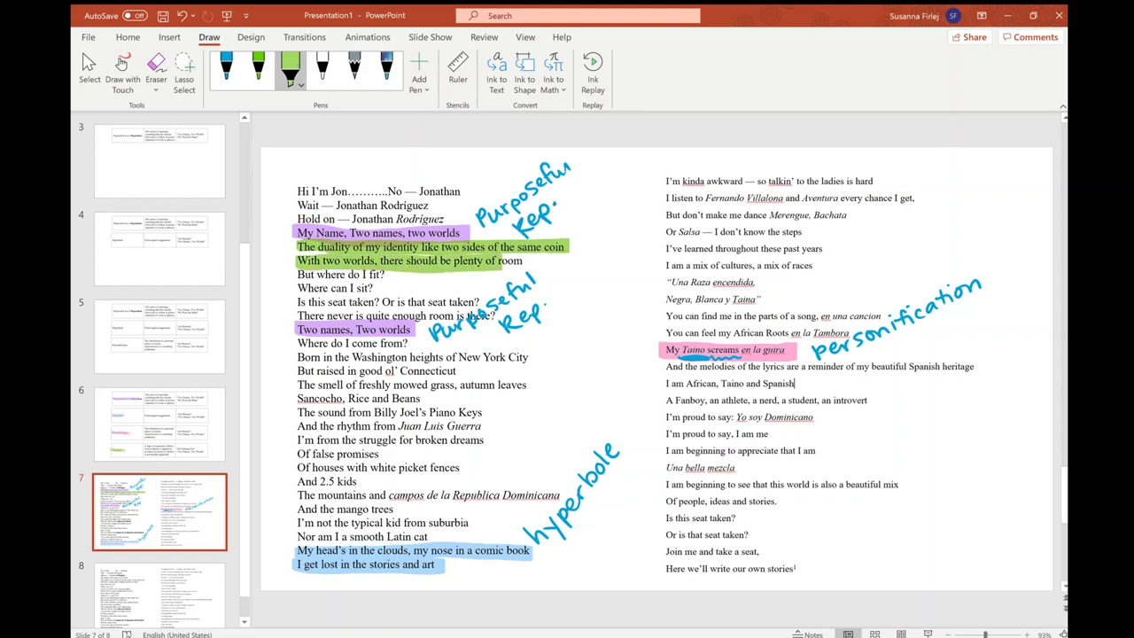
pyautogui.moveTo(296, 275)
pyautogui.mouseDown()
pyautogui.moveTo(385, 274)
pyautogui.moveTo(373, 288)
pyautogui.mouseUp()
pyautogui.moveTo(296, 302); pyautogui.dragTo(479, 302)
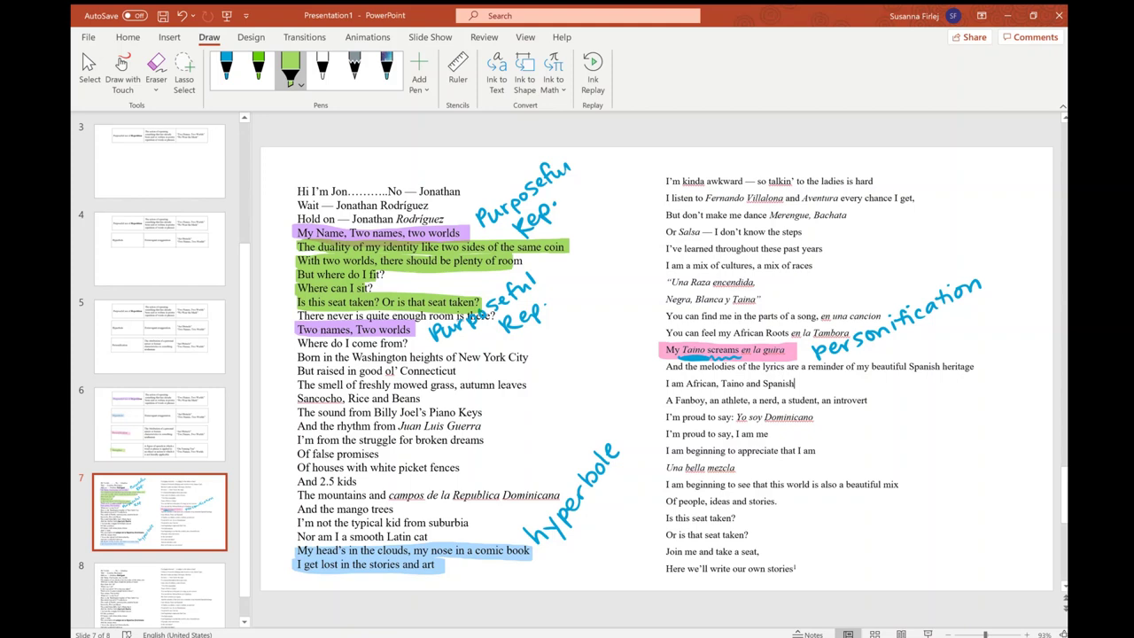
pyautogui.moveTo(296, 315); pyautogui.dragTo(498, 315)
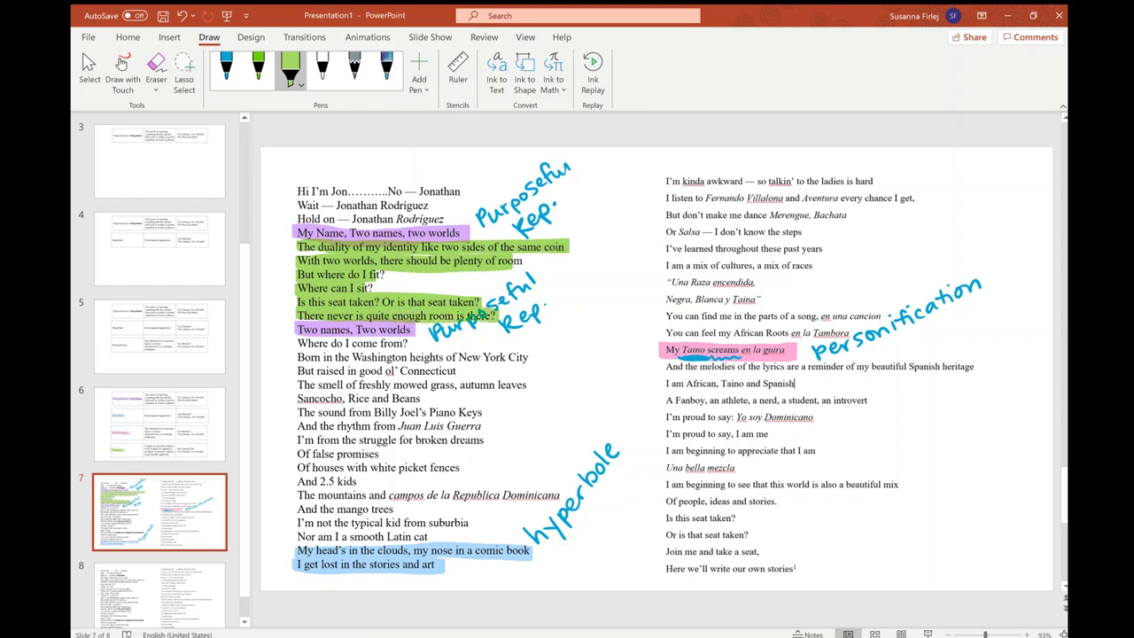
pyautogui.click(226, 69)
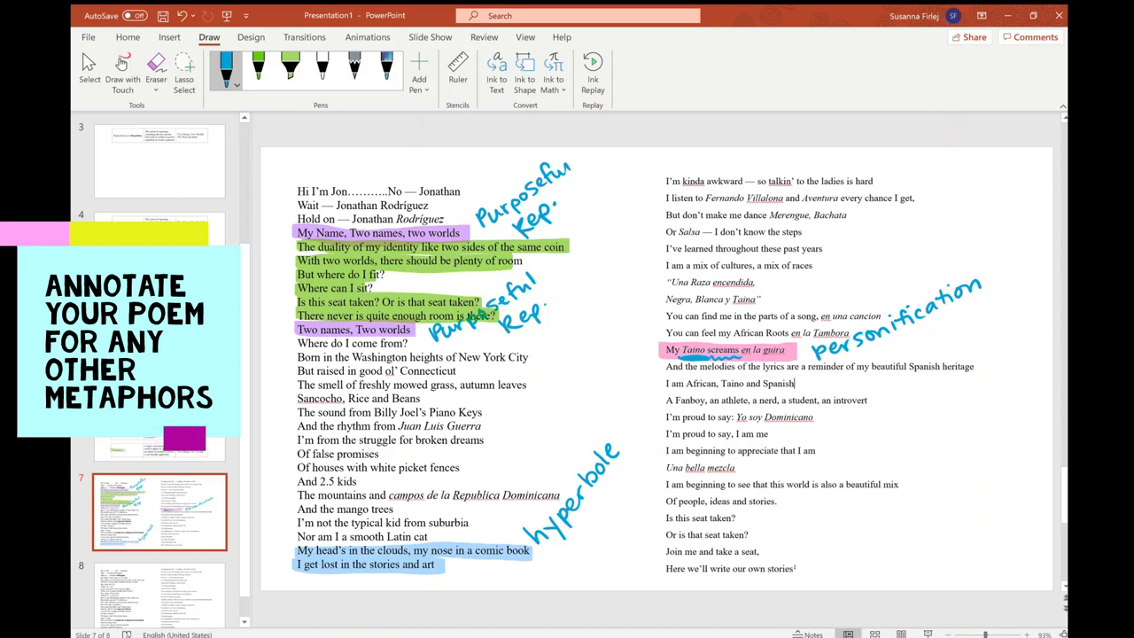
pyautogui.moveTo(550, 269); pyautogui.dragTo(651, 175)
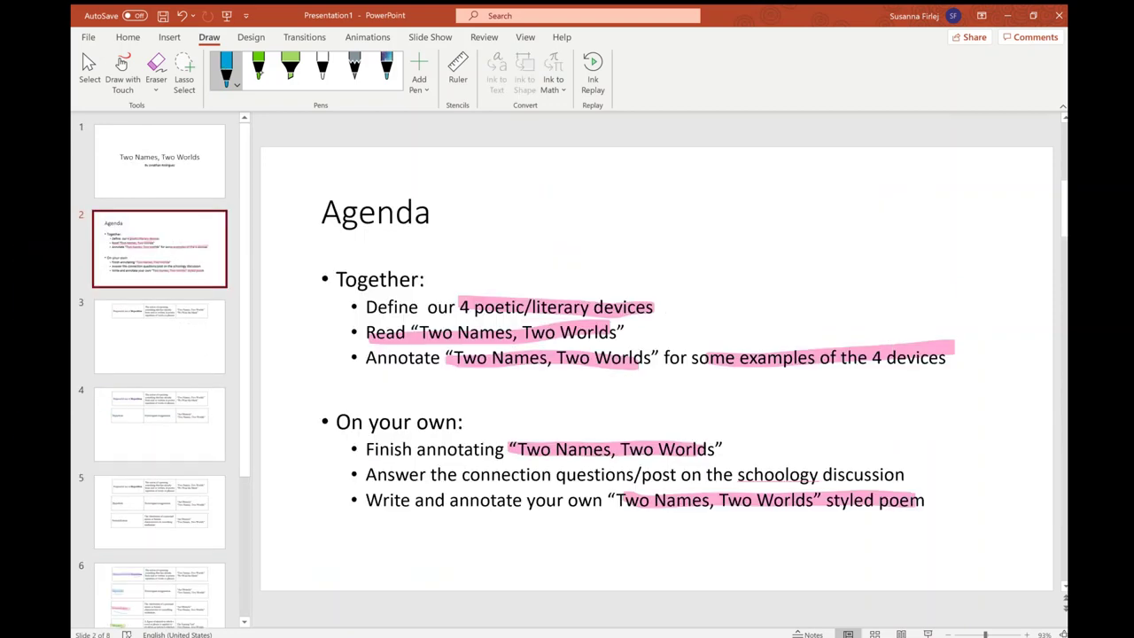
# - In green ink, check off the devices, Two Names, Annotate and Finish annotating items, and circle 'On your own:'
pyautogui.click(258, 66)
pyautogui.moveTo(636, 297); pyautogui.dragTo(705, 247)
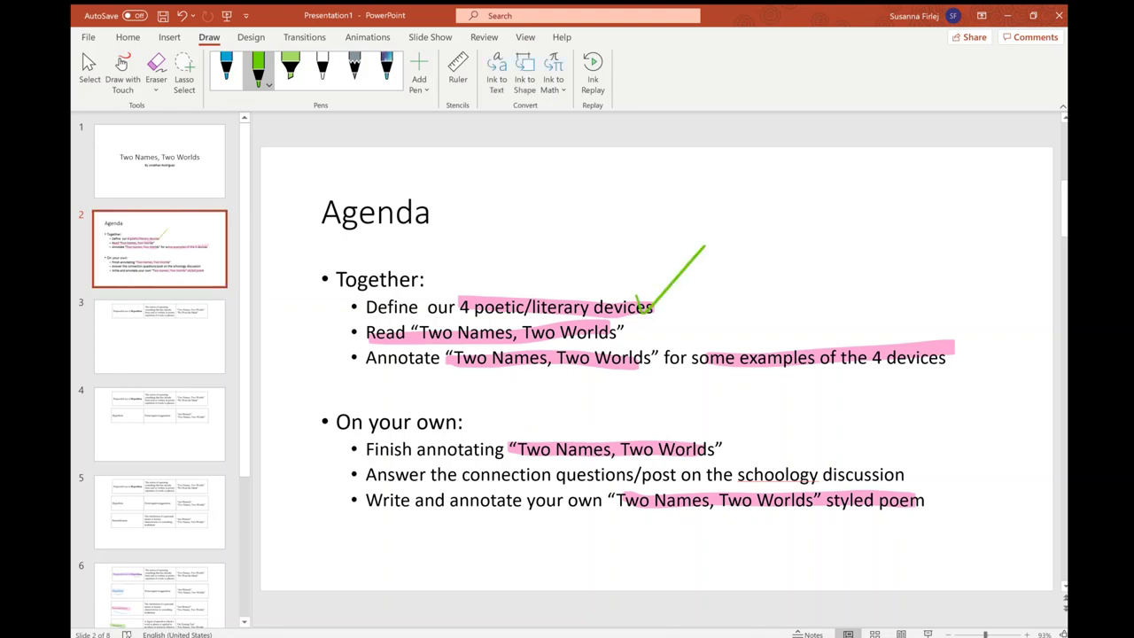
pyautogui.moveTo(610, 322); pyautogui.dragTo(661, 288)
pyautogui.moveTo(659, 346); pyautogui.dragTo(718, 301)
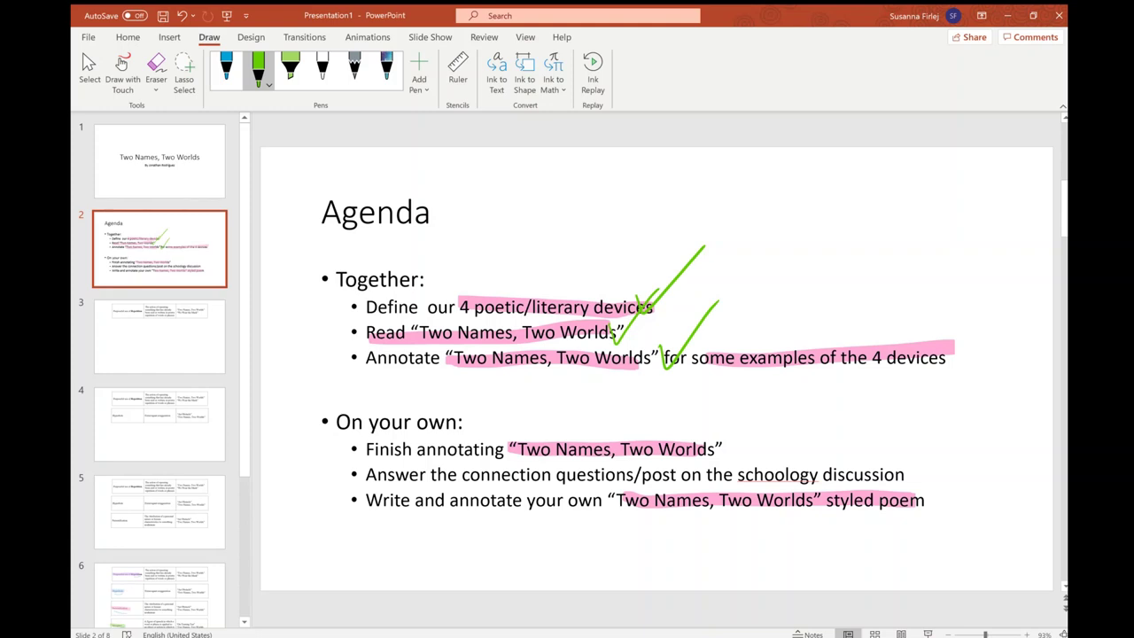
pyautogui.moveTo(321, 430)
pyautogui.mouseDown()
pyautogui.moveTo(390, 434)
pyautogui.moveTo(327, 381)
pyautogui.moveTo(310, 424)
pyautogui.mouseUp()
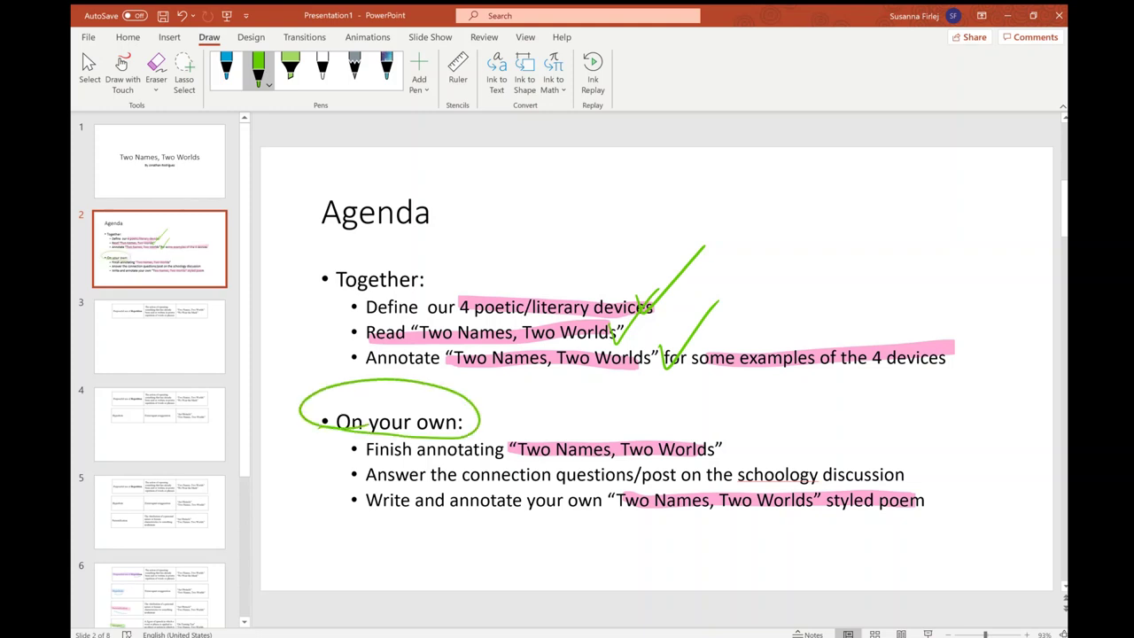
pyautogui.moveTo(725, 447); pyautogui.dragTo(764, 417)
# - Underline the Schoology discussion task and handwrite 'pg 23' and 'pg 24' beside the last two tasks
pyautogui.moveTo(642, 486); pyautogui.dragTo(893, 484)
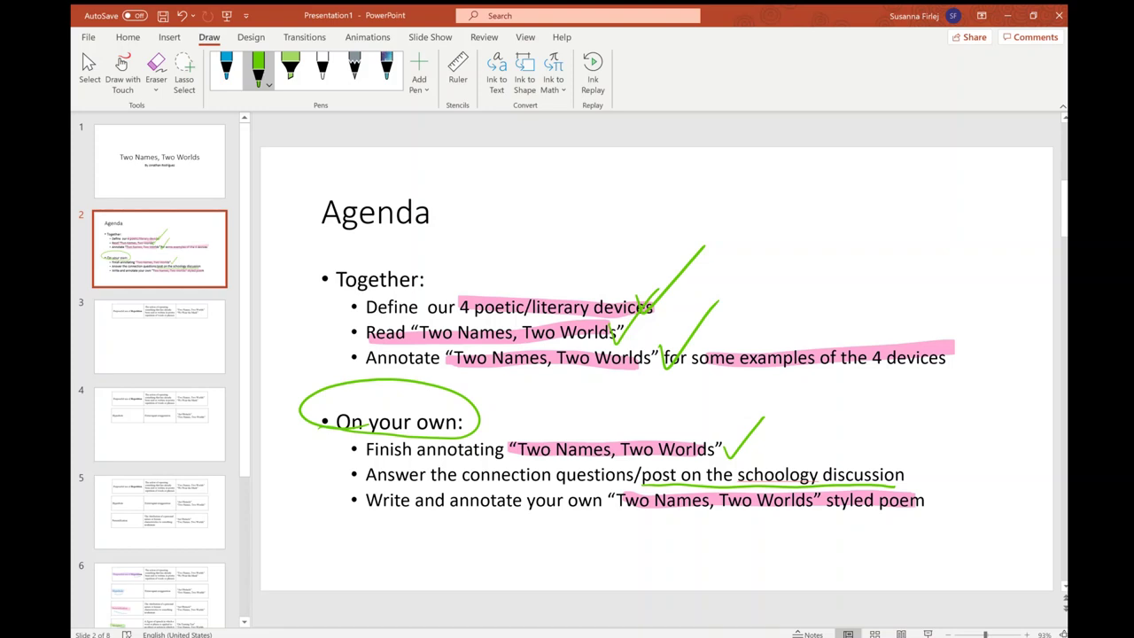
pyautogui.moveTo(930, 496); pyautogui.dragTo(936, 507)
pyautogui.moveTo(948, 496); pyautogui.dragTo(951, 501)
pyautogui.moveTo(967, 489)
pyautogui.mouseDown()
pyautogui.moveTo(979, 506)
pyautogui.moveTo(995, 494)
pyautogui.mouseUp()
pyautogui.moveTo(989, 484); pyautogui.dragTo(988, 507)
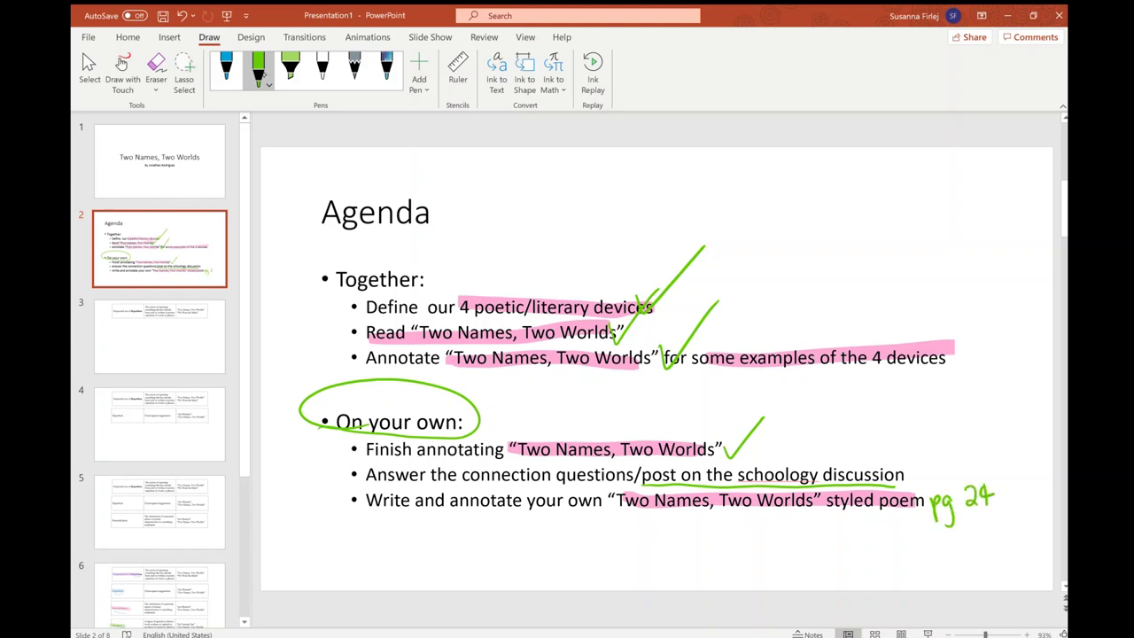
pyautogui.moveTo(915, 460)
pyautogui.mouseDown()
pyautogui.moveTo(929, 480)
pyautogui.moveTo(961, 452)
pyautogui.moveTo(964, 462)
pyautogui.mouseUp()
pyautogui.moveTo(962, 444); pyautogui.dragTo(967, 461)
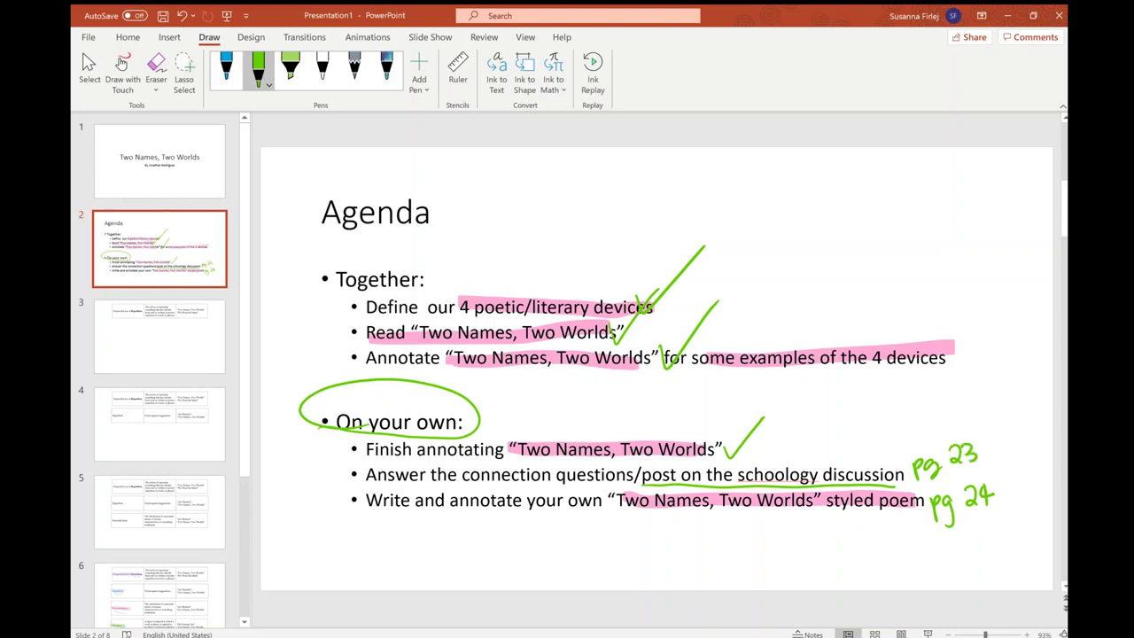
# - Circle the words 'Write' and 'annotate' in green on the Agenda slide
pyautogui.moveTo(397, 487)
pyautogui.mouseDown()
pyautogui.moveTo(372, 521)
pyautogui.moveTo(361, 516)
pyautogui.mouseUp()
pyautogui.moveTo(469, 477)
pyautogui.mouseDown()
pyautogui.moveTo(519, 514)
pyautogui.moveTo(496, 473)
pyautogui.mouseUp()
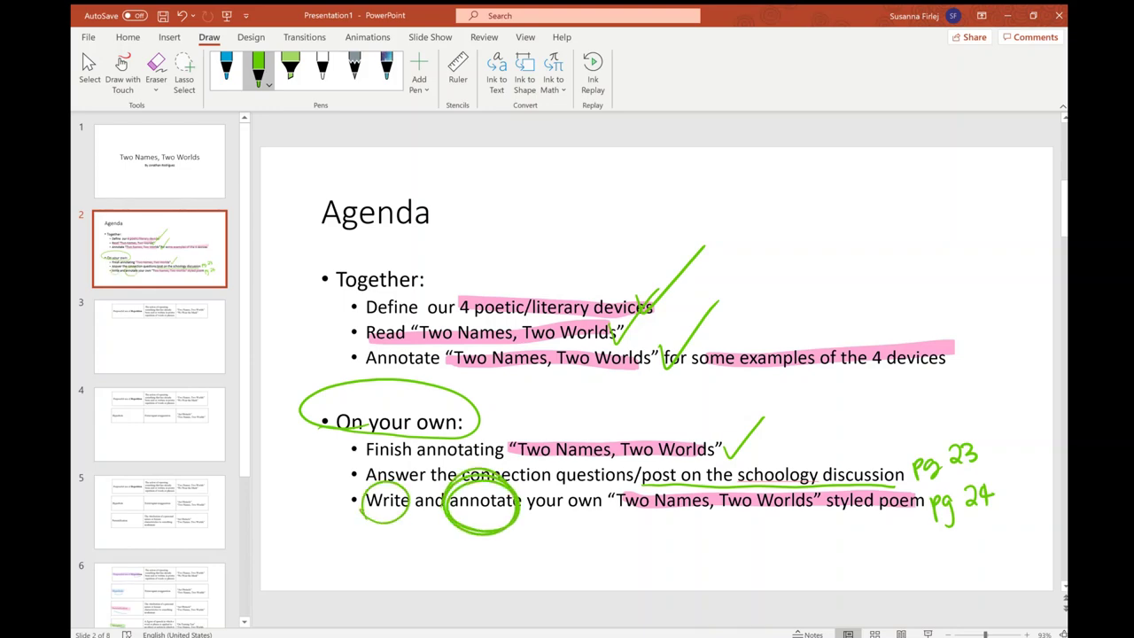
pyautogui.scroll(-3, 160, 372)
pyautogui.click(159, 531)
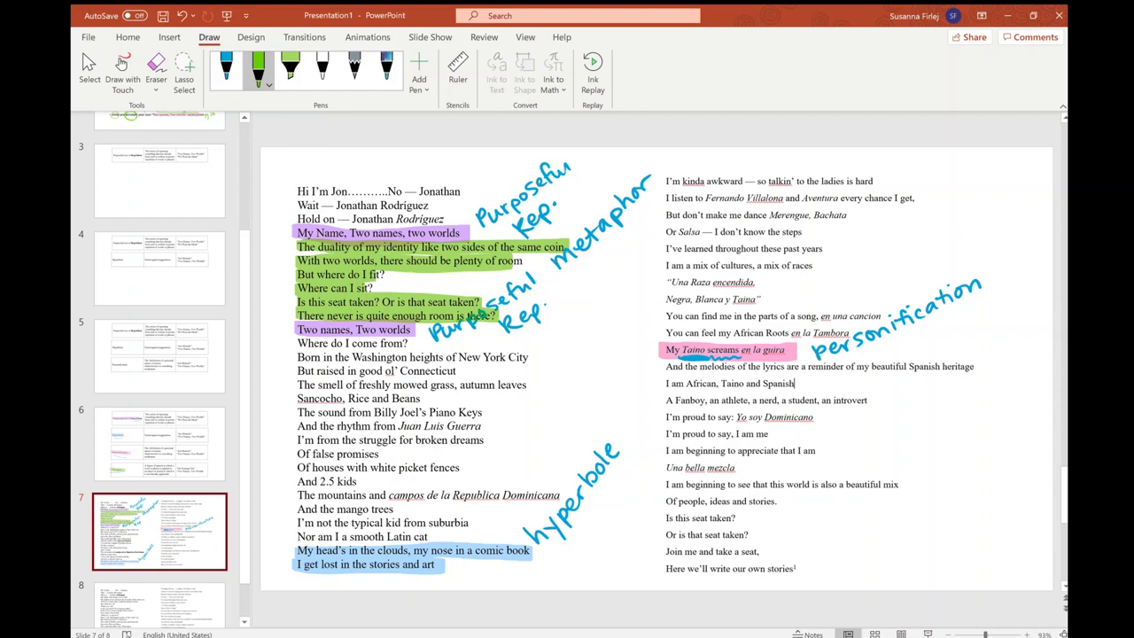
pyautogui.scroll(3, 159, 372)
pyautogui.click(159, 197)
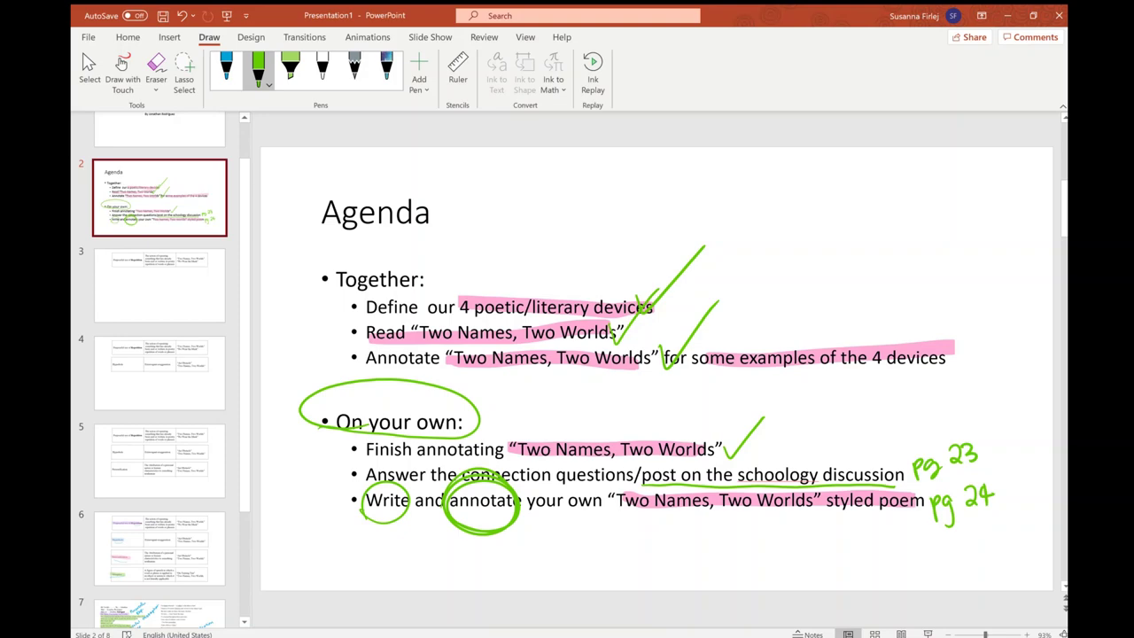
pyautogui.click(159, 372)
pyautogui.click(160, 197)
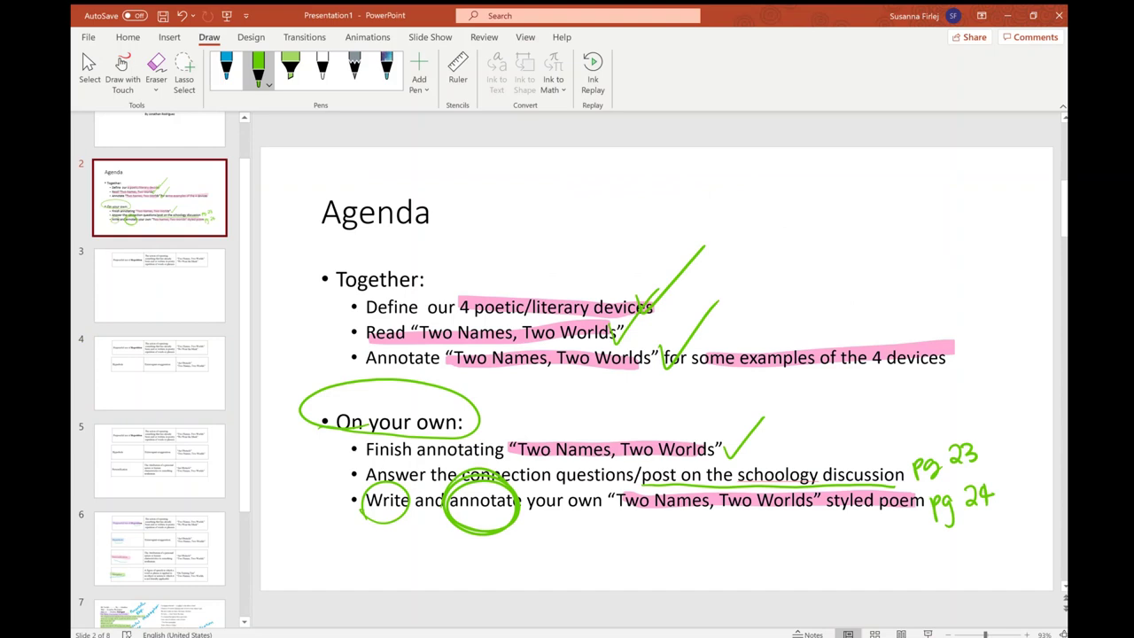